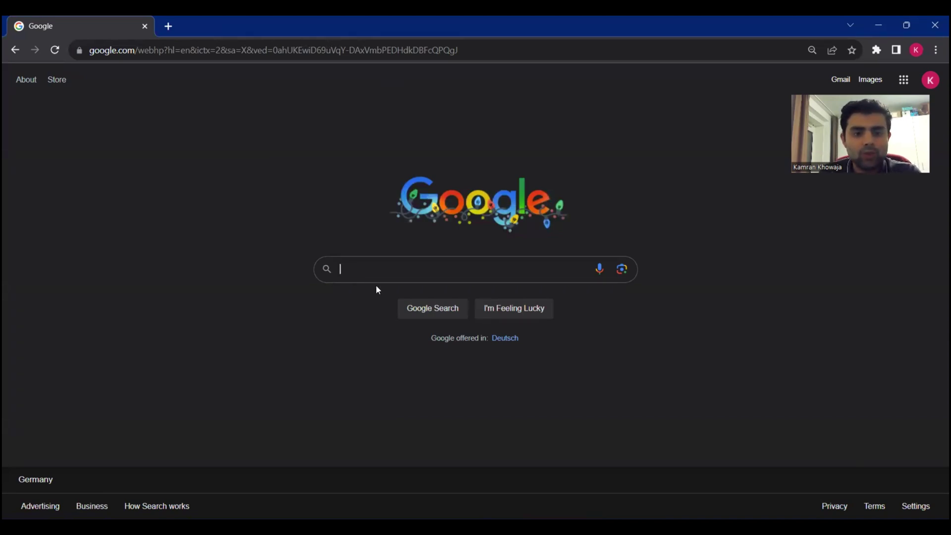
- Search Google for "nrw semesterticket upgrade" and open the NRW Ticketshop's SemesterTicket Upgrade Deutschland-Ticket page in English
{"action": "type", "text": "NRw"}
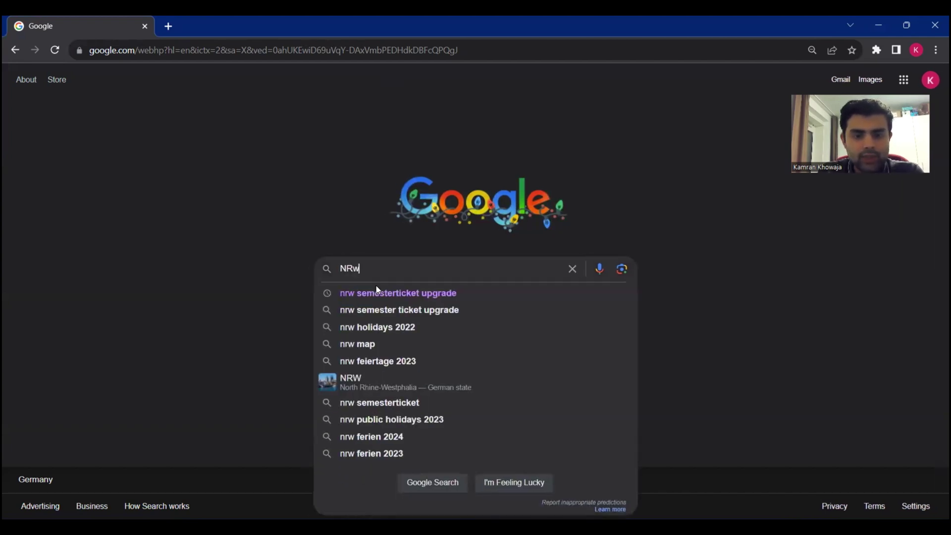
{"action": "left_click", "coordinate": [376, 287]}
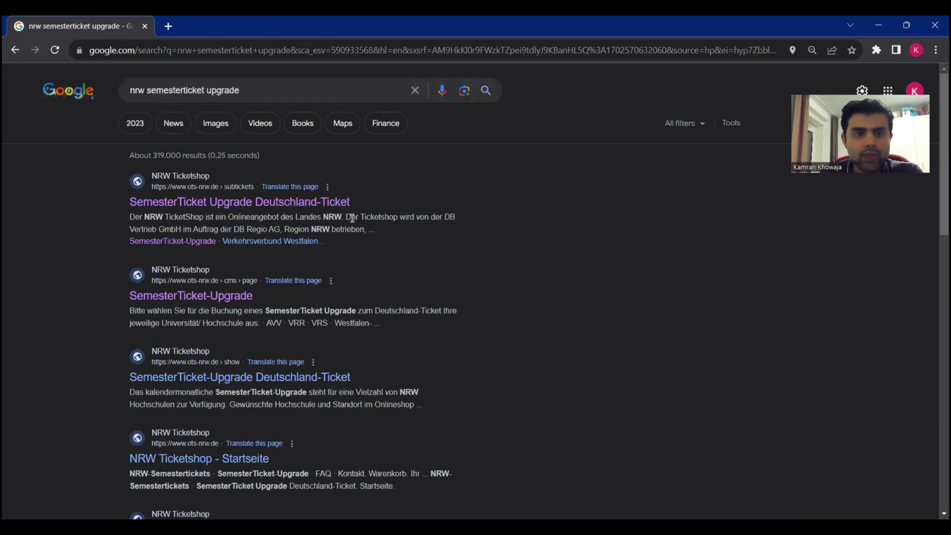
{"action": "left_click", "coordinate": [262, 204]}
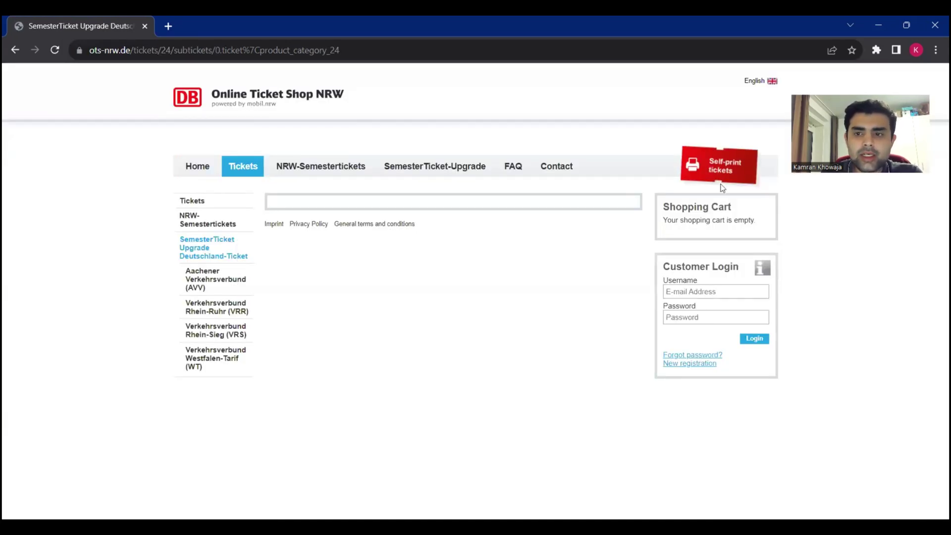
{"action": "left_click", "coordinate": [772, 81]}
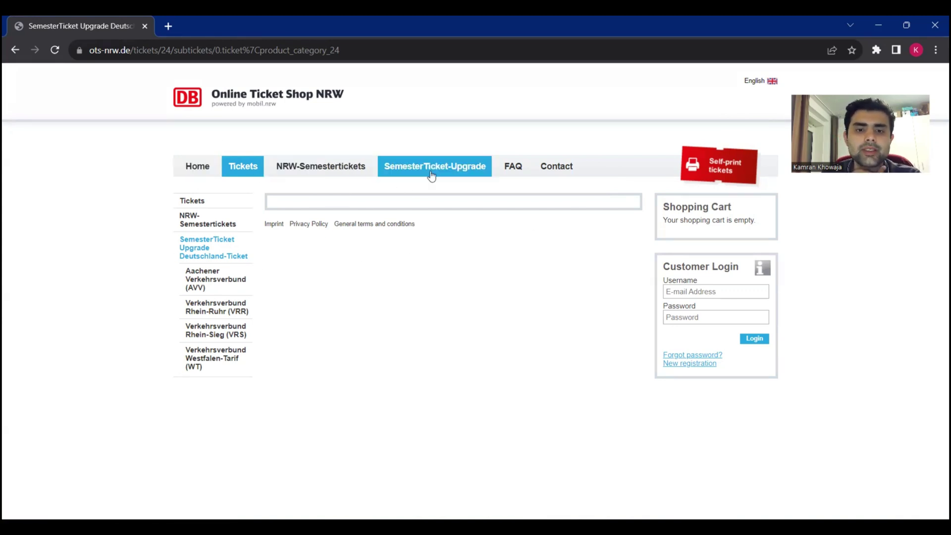
- Look through the universities offering NRW-Semestertickets and open the ticket page for Universität Paderborn
{"action": "left_click", "coordinate": [337, 176]}
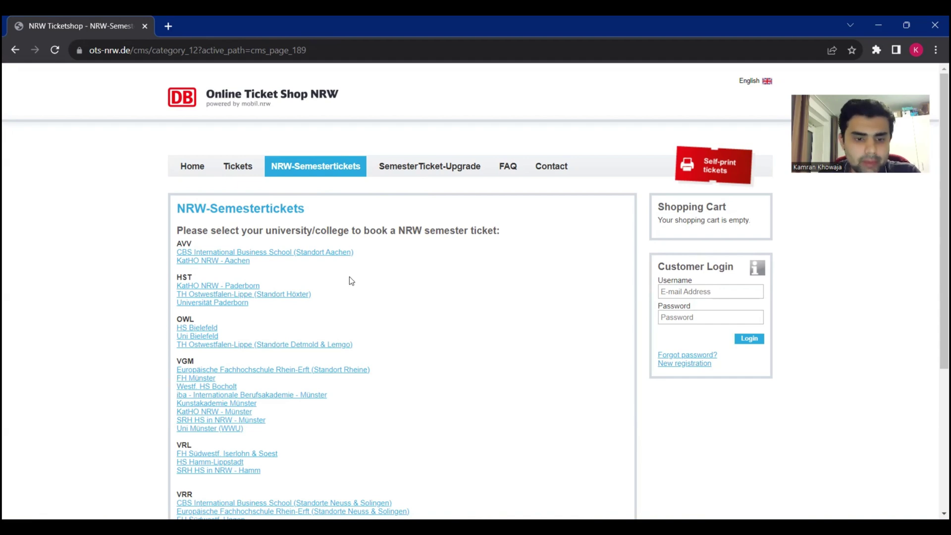
{"action": "scroll", "coordinate": [342, 288], "scroll_direction": "down", "scroll_amount": 3}
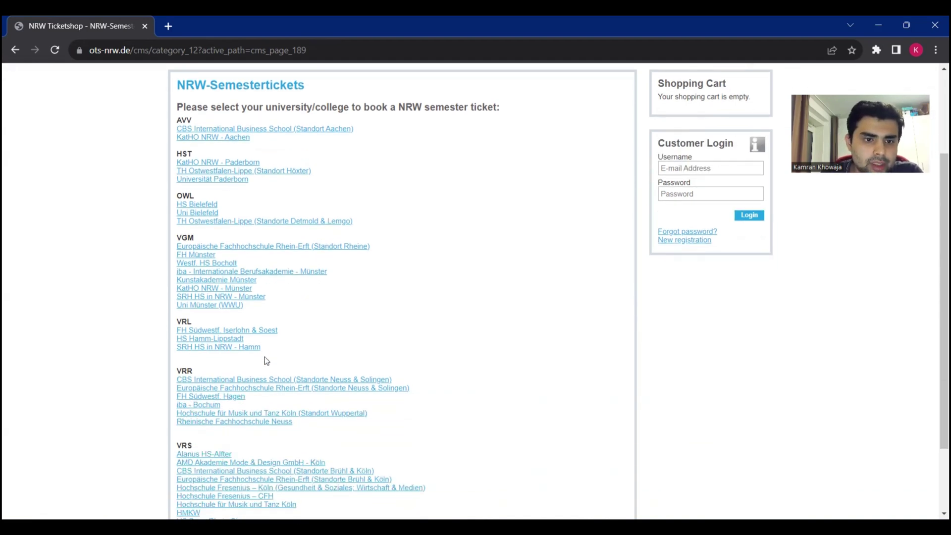
{"action": "scroll", "coordinate": [265, 359], "scroll_direction": "down", "scroll_amount": 2}
{"action": "scroll", "coordinate": [264, 360], "scroll_direction": "down", "scroll_amount": 1}
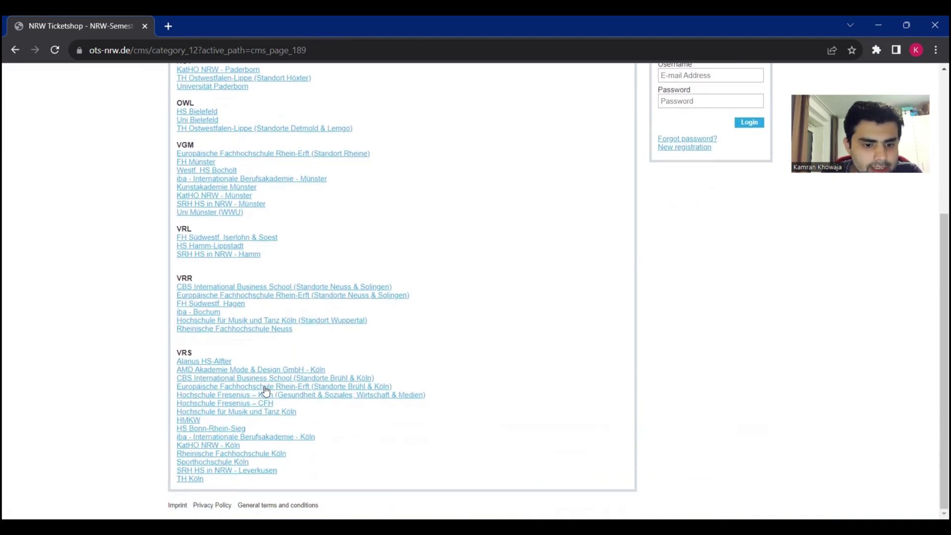
{"action": "scroll", "coordinate": [227, 466], "scroll_direction": "up", "scroll_amount": 1}
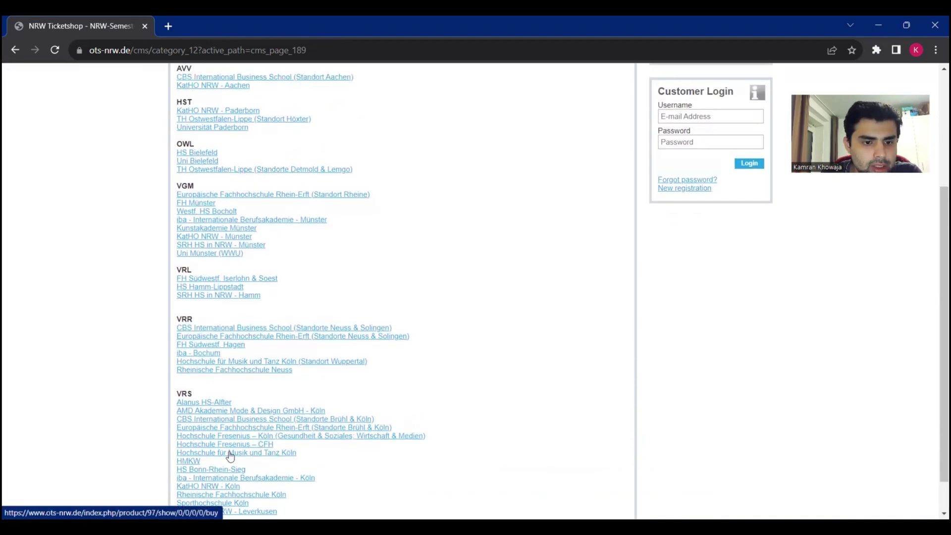
{"action": "scroll", "coordinate": [240, 440], "scroll_direction": "down", "scroll_amount": 1}
{"action": "scroll", "coordinate": [250, 431], "scroll_direction": "up", "scroll_amount": 2}
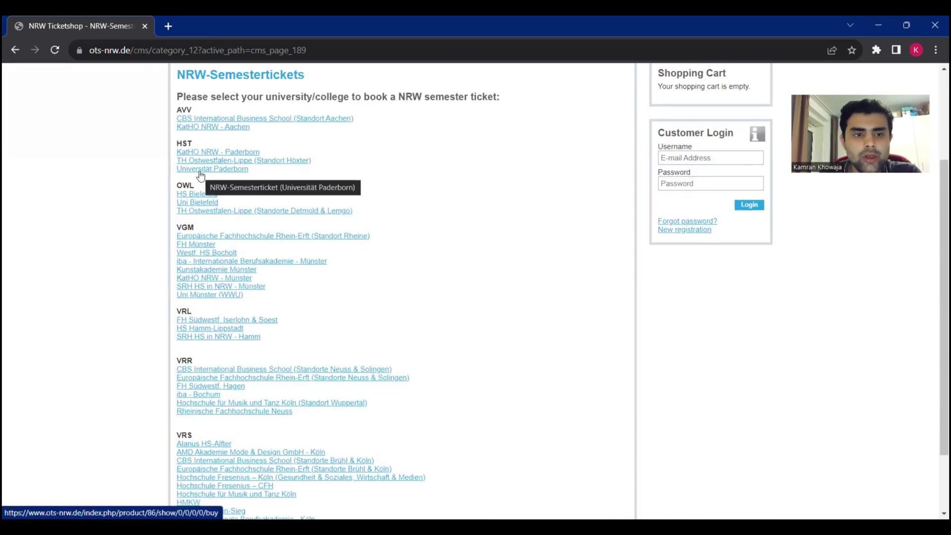
{"action": "left_click", "coordinate": [201, 174]}
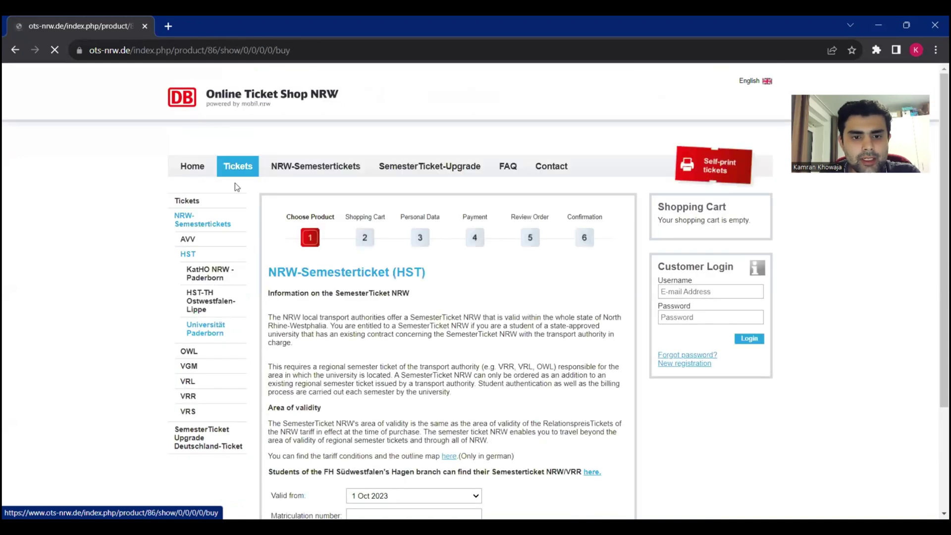
- Check the NRW-Semesterticket order form, including its available start dates and the matriculation number field
{"action": "scroll", "coordinate": [382, 297], "scroll_direction": "down", "scroll_amount": 2}
{"action": "scroll", "coordinate": [534, 171], "scroll_direction": "down", "scroll_amount": 1}
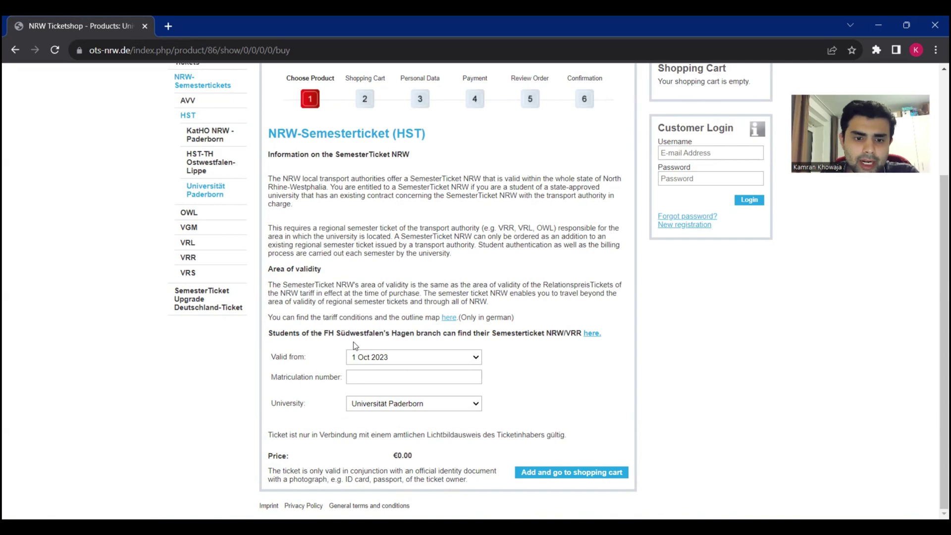
{"action": "left_click", "coordinate": [405, 354]}
{"action": "left_click", "coordinate": [403, 361]}
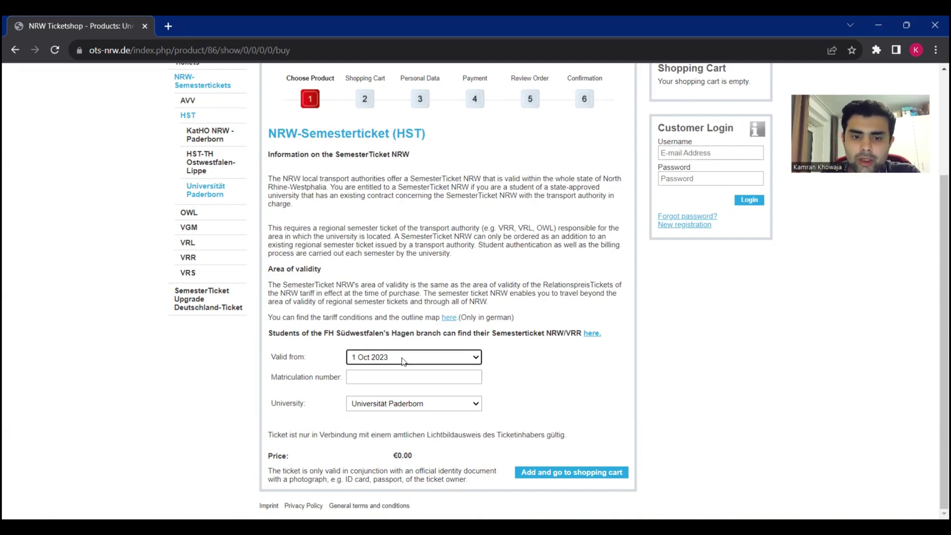
{"action": "left_click", "coordinate": [407, 363]}
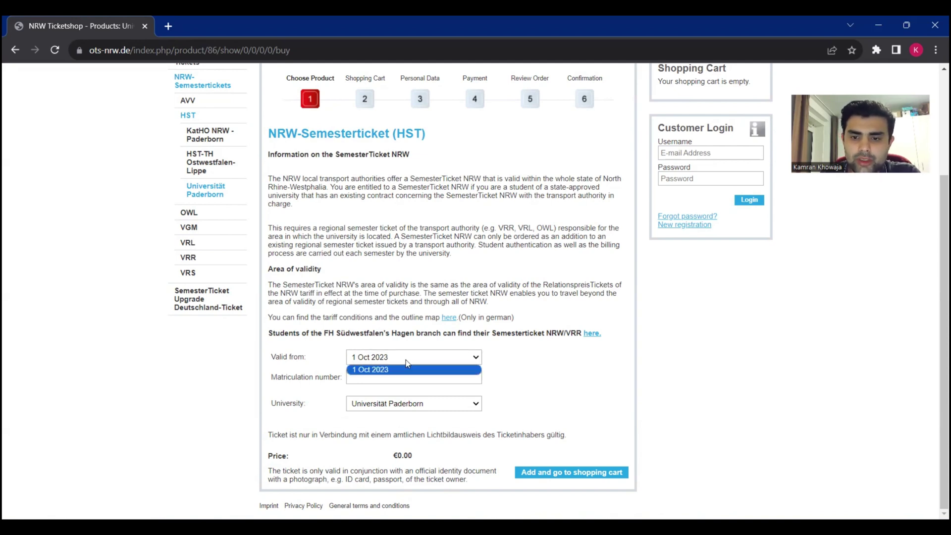
{"action": "left_click", "coordinate": [406, 360]}
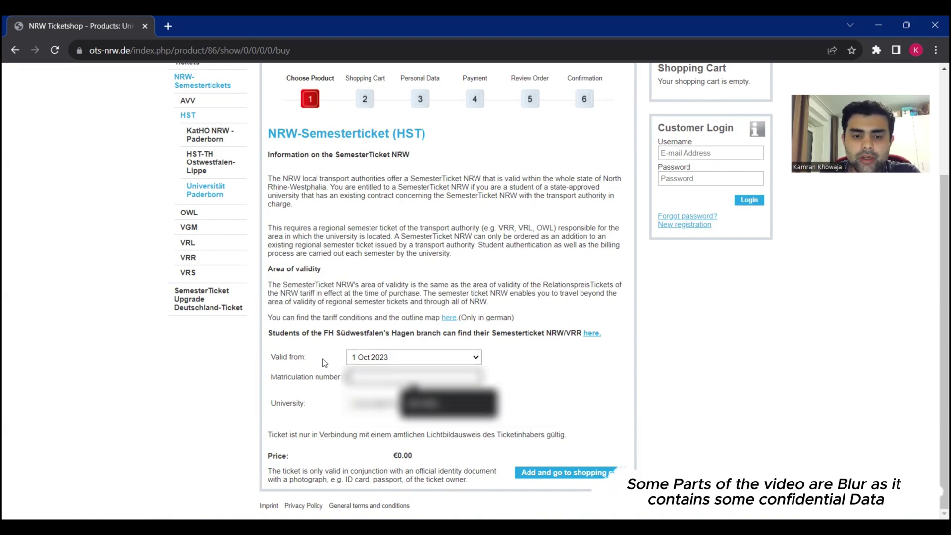
{"action": "left_click", "coordinate": [267, 365]}
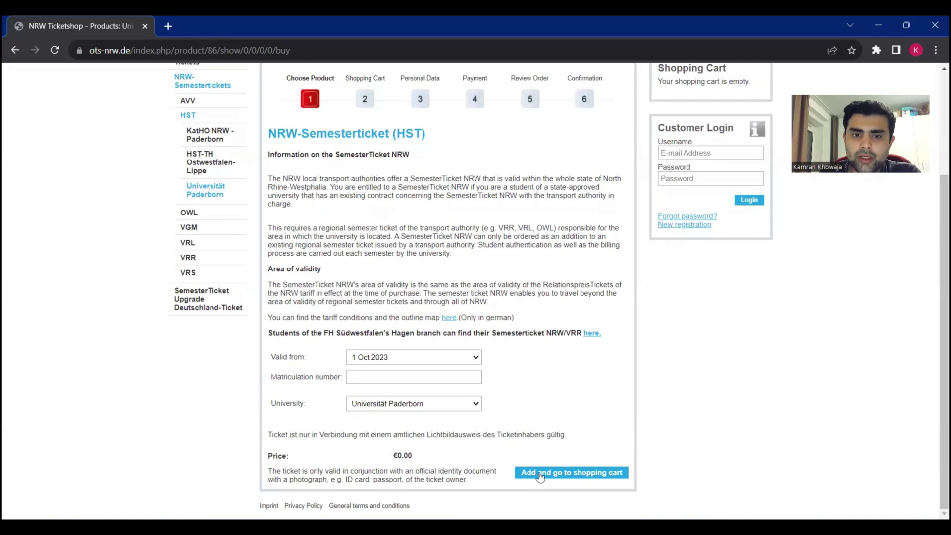
- Open the SemesterTicket-Upgrade university list and choose Universität Paderborn under Westfalen-Tarif (WT)
{"action": "scroll", "coordinate": [541, 477], "scroll_direction": "up", "scroll_amount": 1}
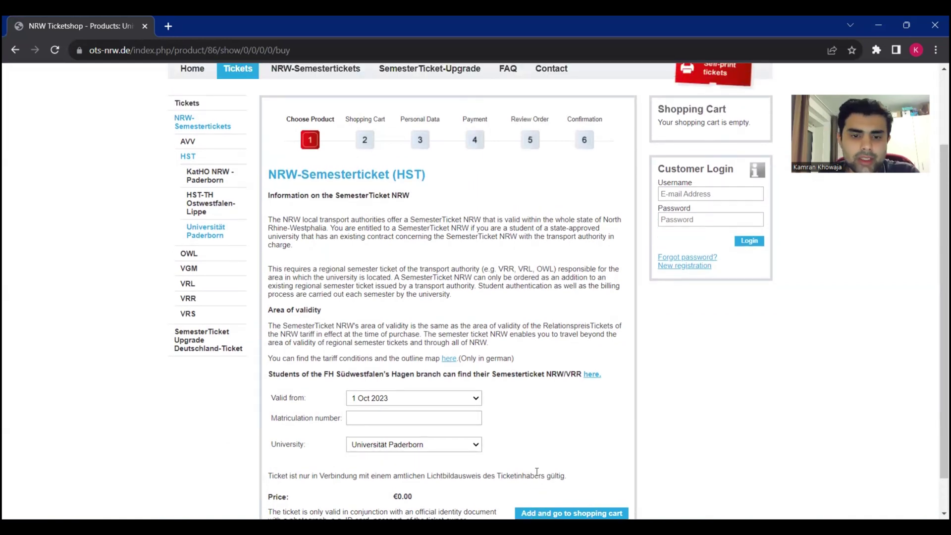
{"action": "scroll", "coordinate": [536, 472], "scroll_direction": "up", "scroll_amount": 2}
{"action": "scroll", "coordinate": [535, 469], "scroll_direction": "down", "scroll_amount": 2}
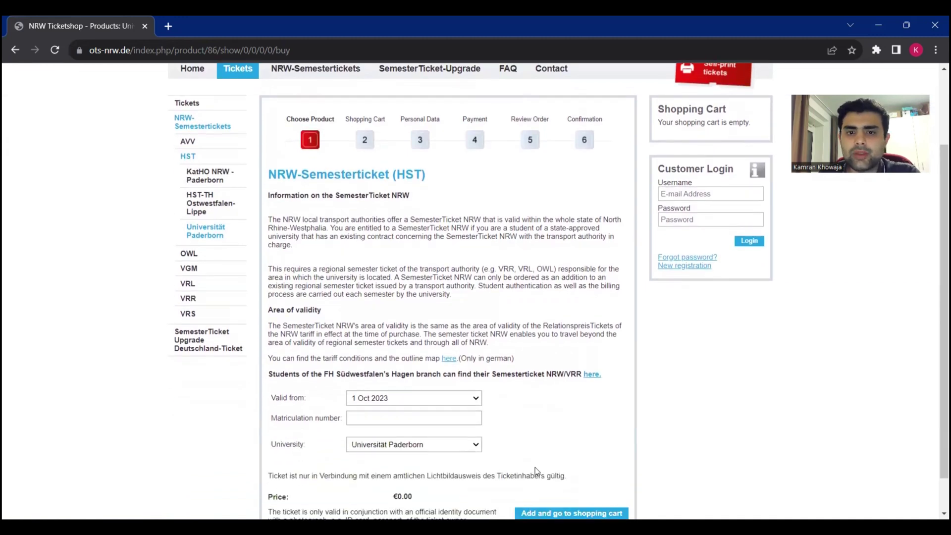
{"action": "scroll", "coordinate": [536, 468], "scroll_direction": "up", "scroll_amount": 1}
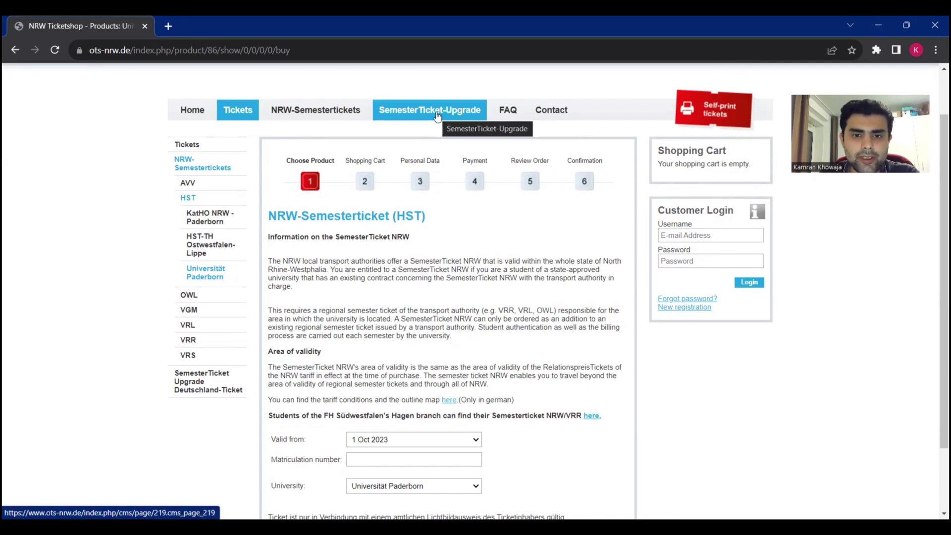
{"action": "left_click", "coordinate": [437, 115]}
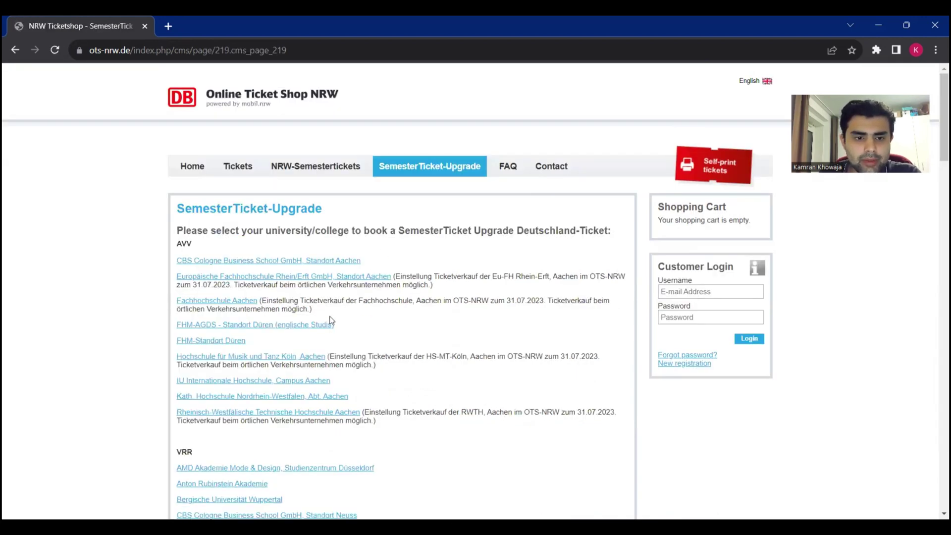
{"action": "scroll", "coordinate": [259, 245], "scroll_direction": "down", "scroll_amount": 3}
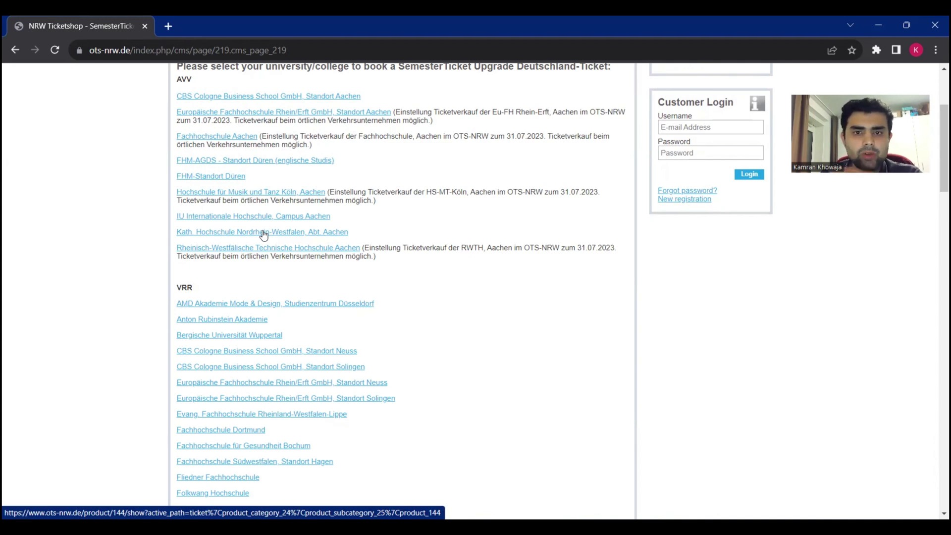
{"action": "scroll", "coordinate": [264, 235], "scroll_direction": "down", "scroll_amount": 1}
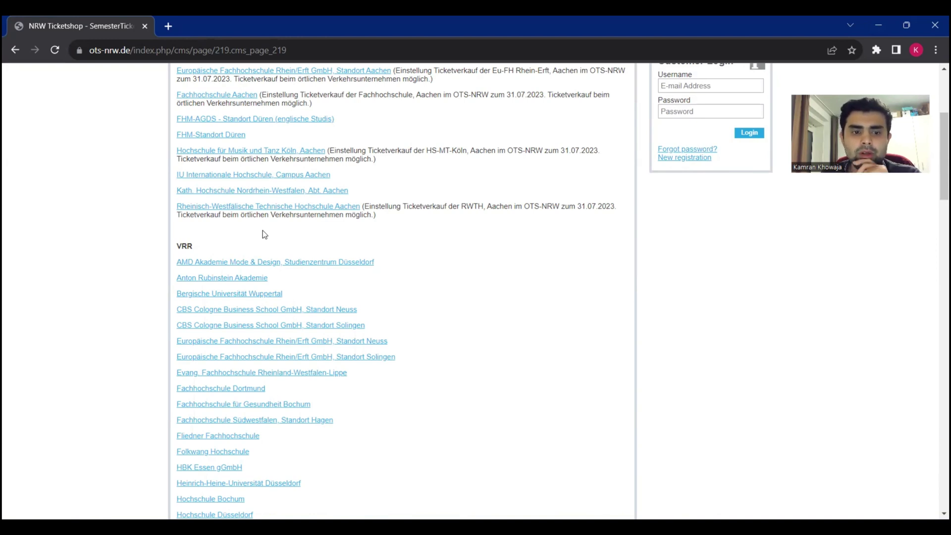
{"action": "scroll", "coordinate": [264, 234], "scroll_direction": "down", "scroll_amount": 4}
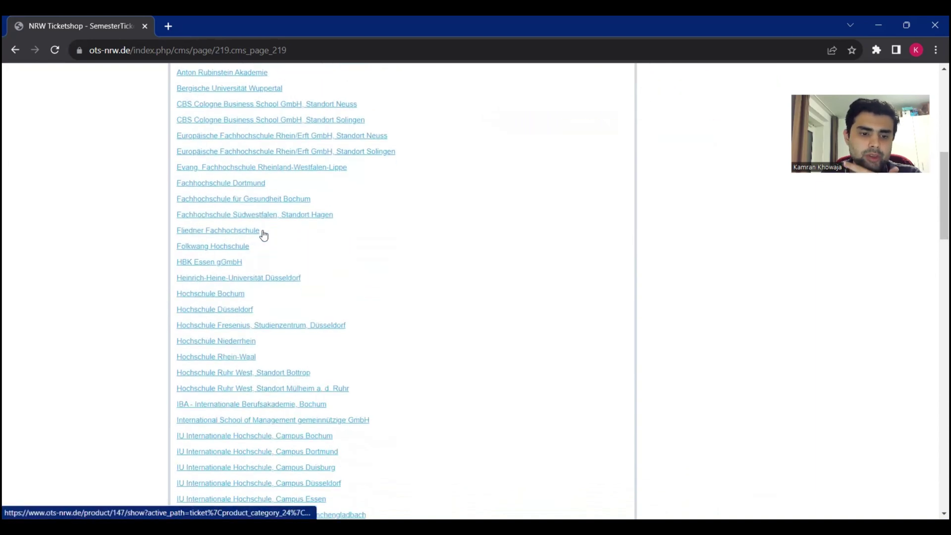
{"action": "scroll", "coordinate": [263, 234], "scroll_direction": "down", "scroll_amount": 3}
{"action": "scroll", "coordinate": [263, 231], "scroll_direction": "down", "scroll_amount": 5}
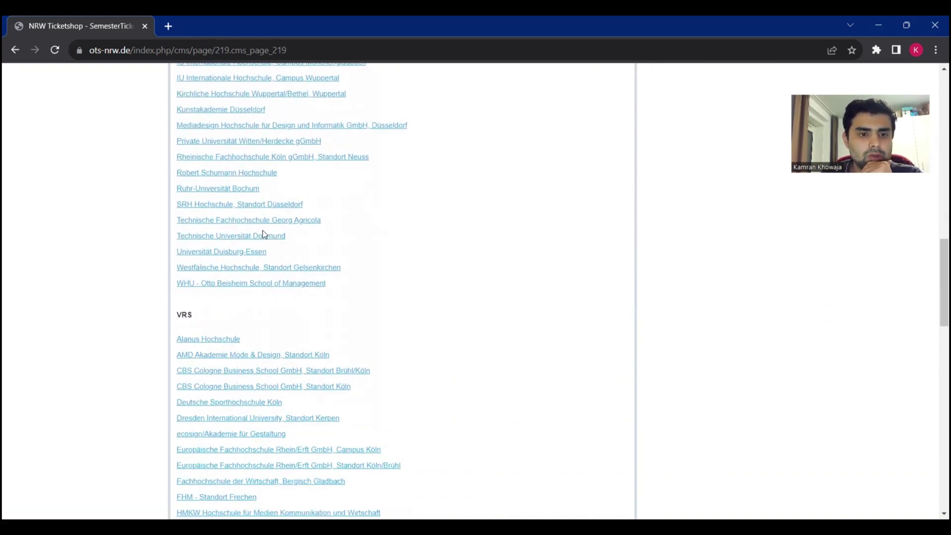
{"action": "scroll", "coordinate": [263, 234], "scroll_direction": "down", "scroll_amount": 4}
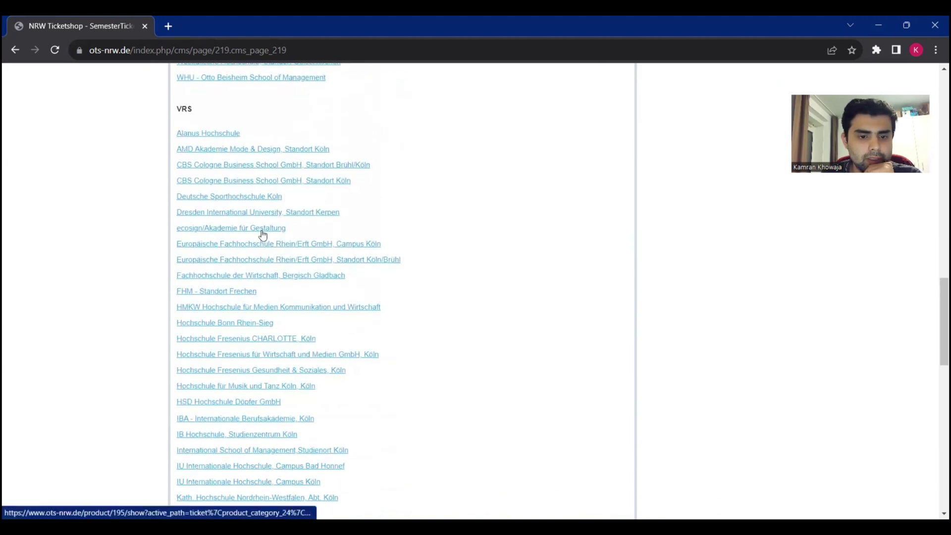
{"action": "scroll", "coordinate": [246, 178], "scroll_direction": "down", "scroll_amount": 4}
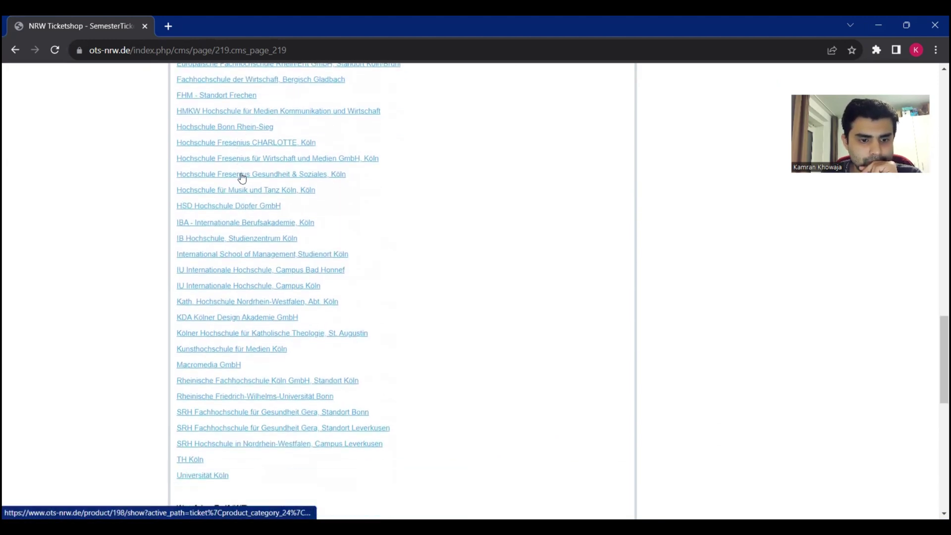
{"action": "scroll", "coordinate": [242, 178], "scroll_direction": "down", "scroll_amount": 6}
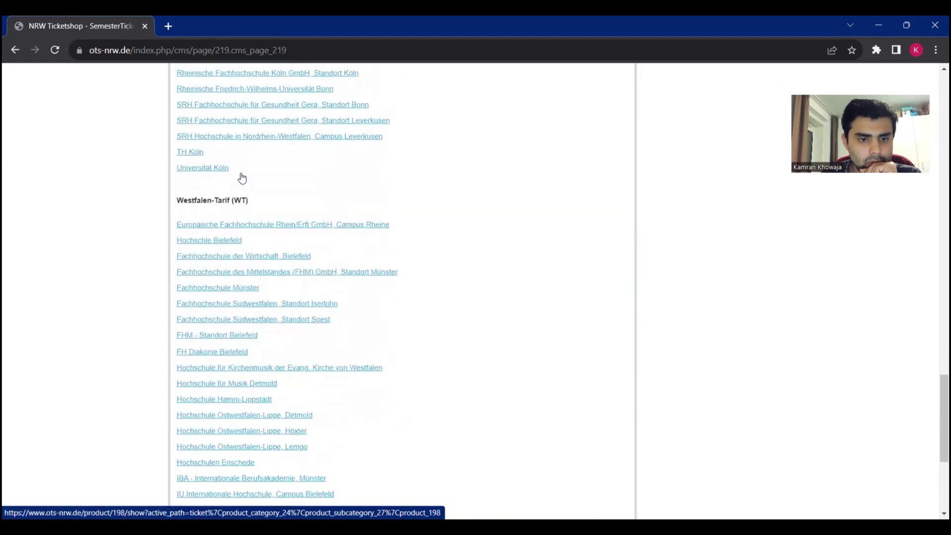
{"action": "scroll", "coordinate": [243, 178], "scroll_direction": "down", "scroll_amount": 5}
{"action": "scroll", "coordinate": [242, 177], "scroll_direction": "down", "scroll_amount": 1}
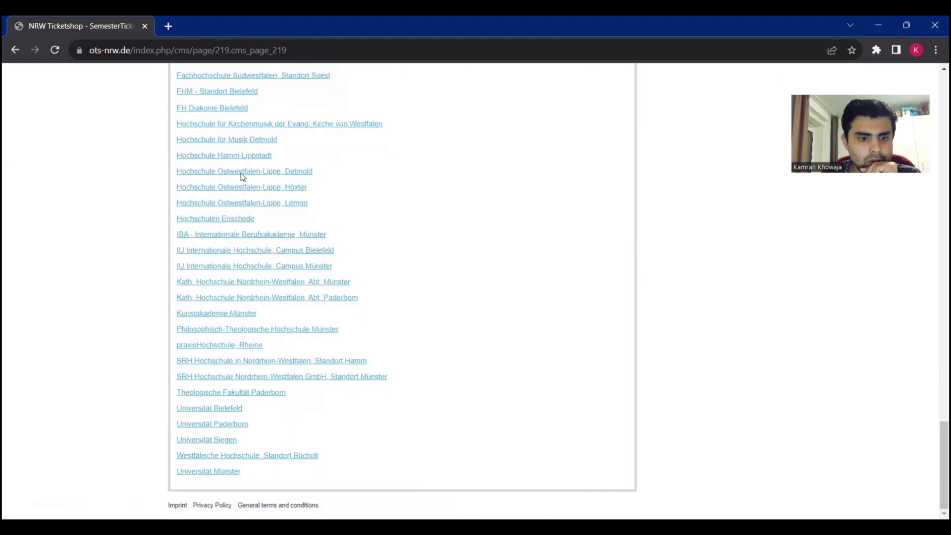
{"action": "left_click", "coordinate": [223, 432]}
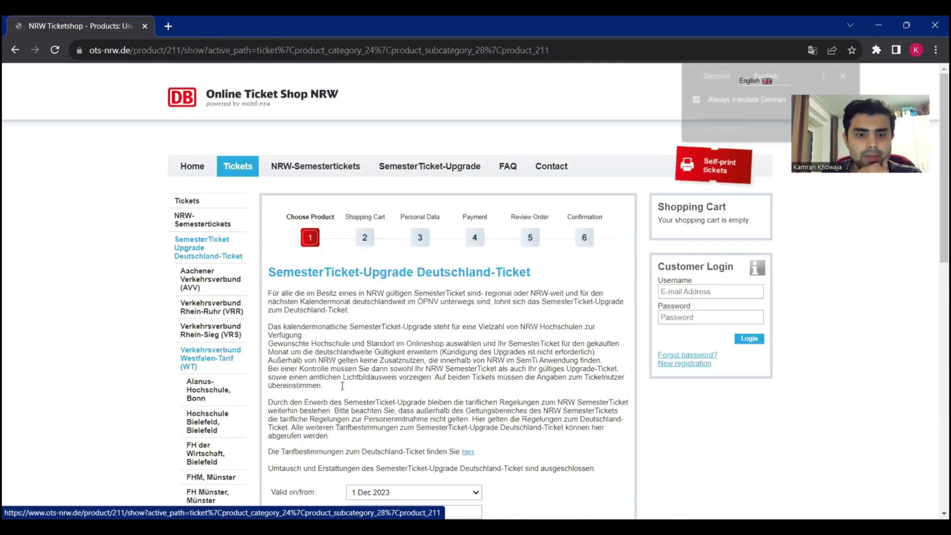
- Check the available start dates in the SemesterTicket upgrade order form
{"action": "scroll", "coordinate": [353, 385], "scroll_direction": "down", "scroll_amount": 2}
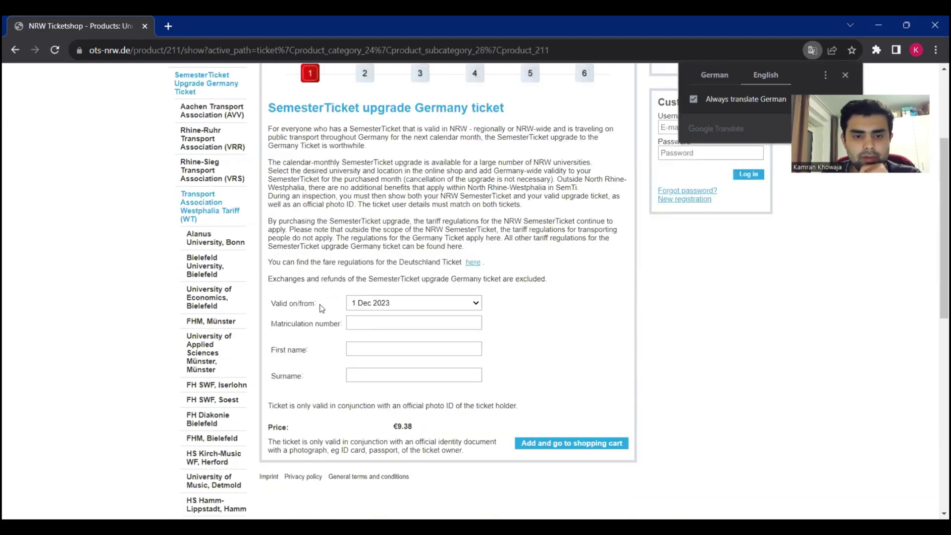
{"action": "left_click", "coordinate": [386, 306]}
{"action": "left_click", "coordinate": [386, 306]}
{"action": "left_click", "coordinate": [386, 306]}
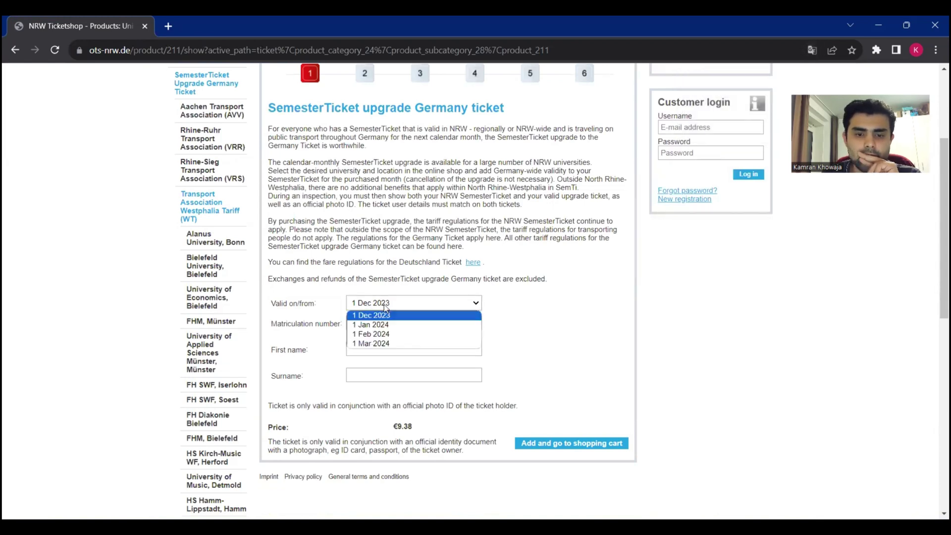
{"action": "left_click", "coordinate": [386, 307]}
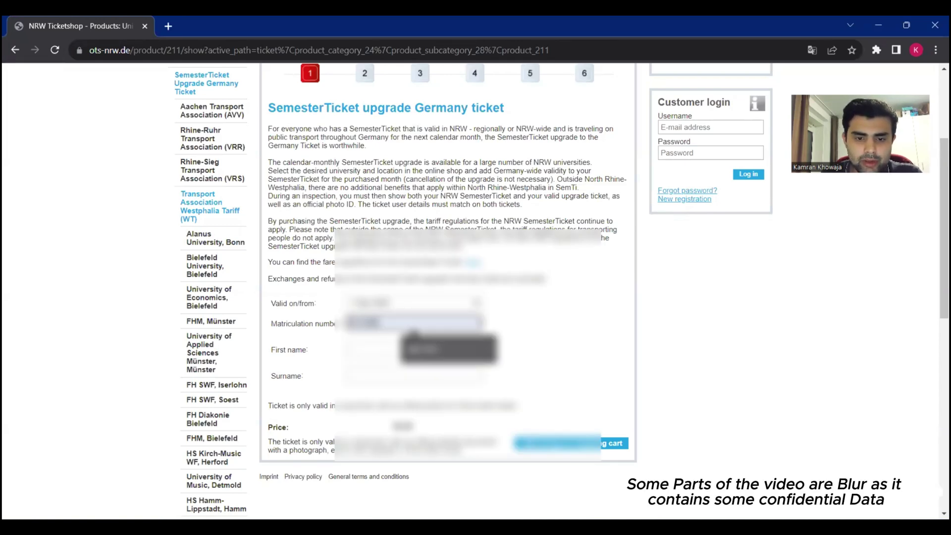
- Enter the ticket holder's first name and surname in the SemesterTicket upgrade order form
{"action": "left_click", "coordinate": [413, 349]}
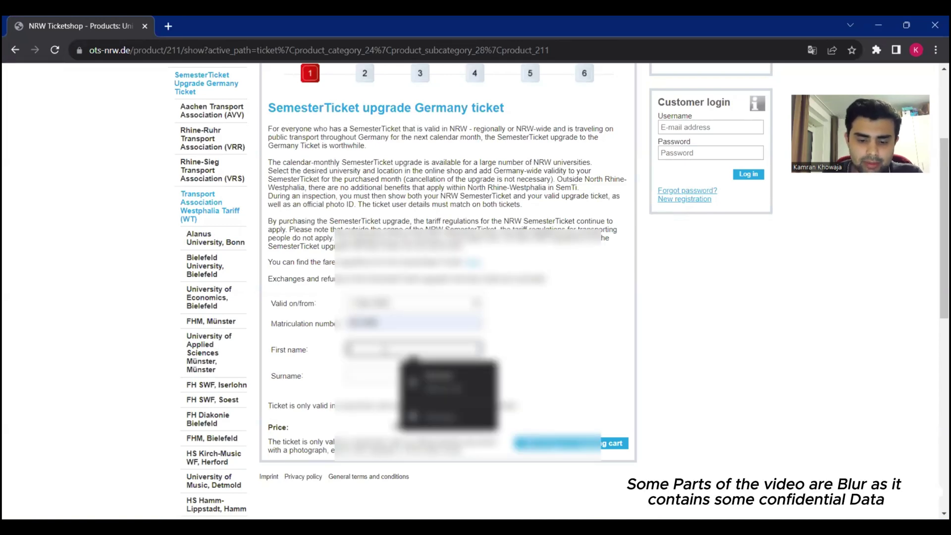
{"action": "type", "text": "Kamran"}
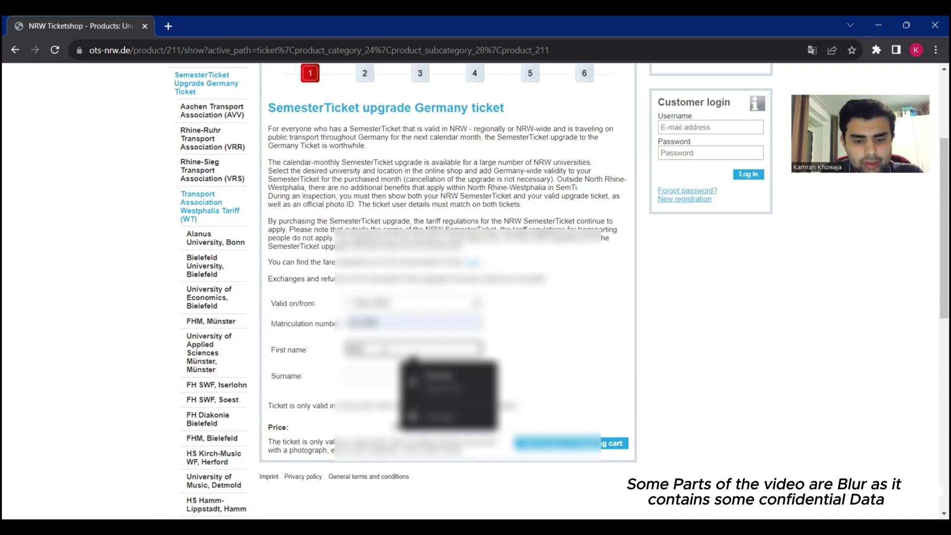
{"action": "key", "text": "Tab"}
{"action": "type", "text": "Kh"}
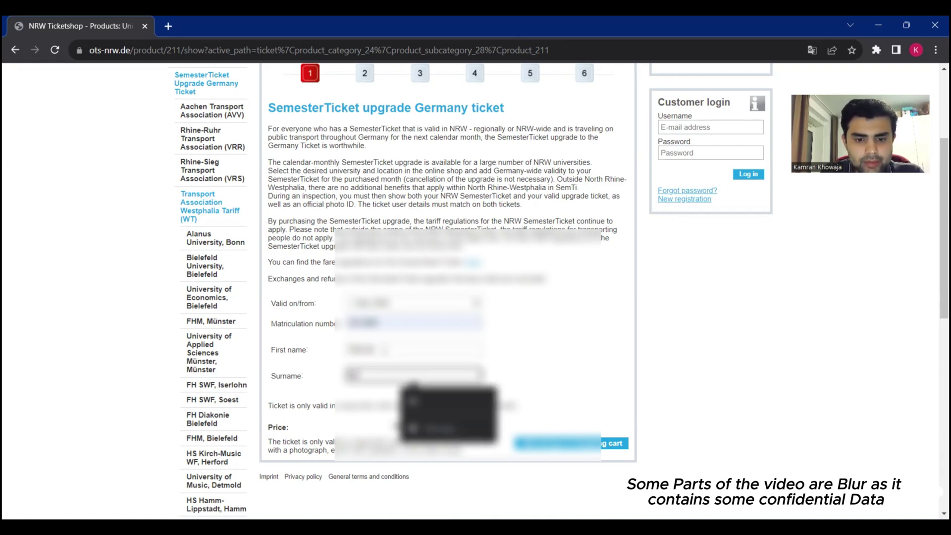
{"action": "left_click", "coordinate": [541, 343]}
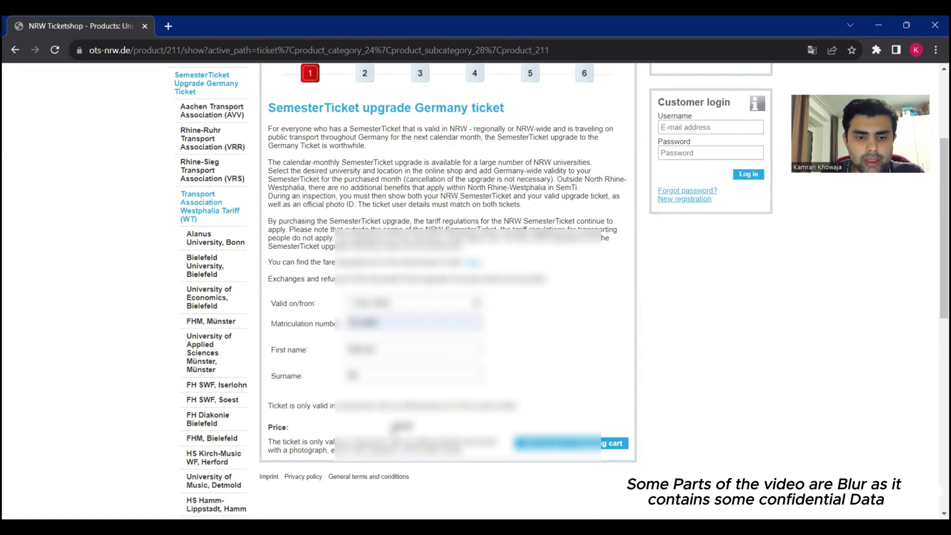
- Add the completed SemesterTicket upgrade for Universität Paderborn to the shopping cart
{"action": "scroll", "coordinate": [541, 344], "scroll_direction": "down", "scroll_amount": 1}
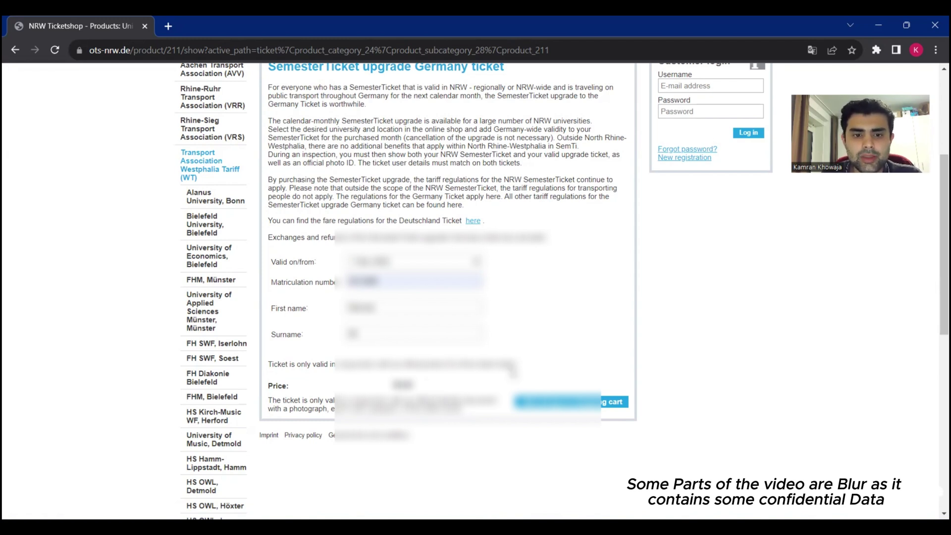
{"action": "scroll", "coordinate": [513, 371], "scroll_direction": "up", "scroll_amount": 2}
{"action": "scroll", "coordinate": [513, 372], "scroll_direction": "down", "scroll_amount": 2}
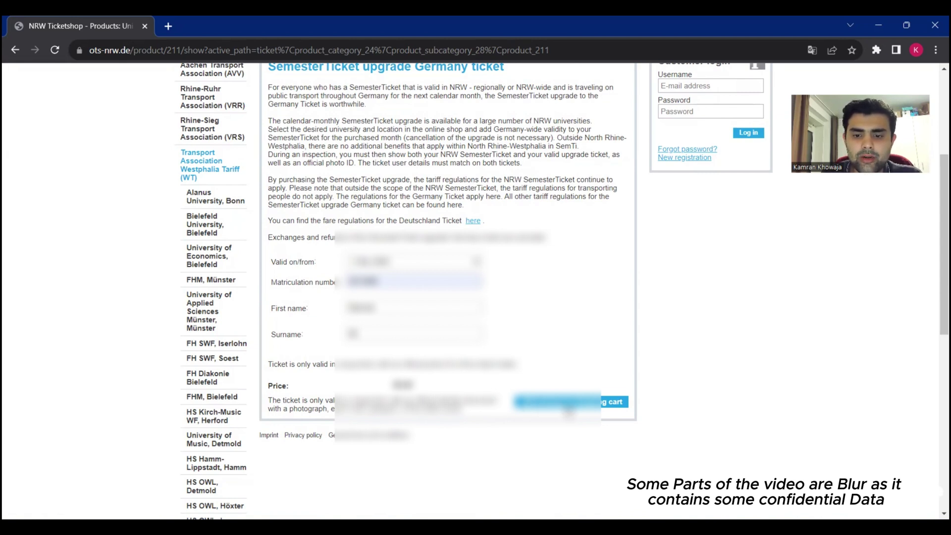
{"action": "left_click", "coordinate": [569, 402]}
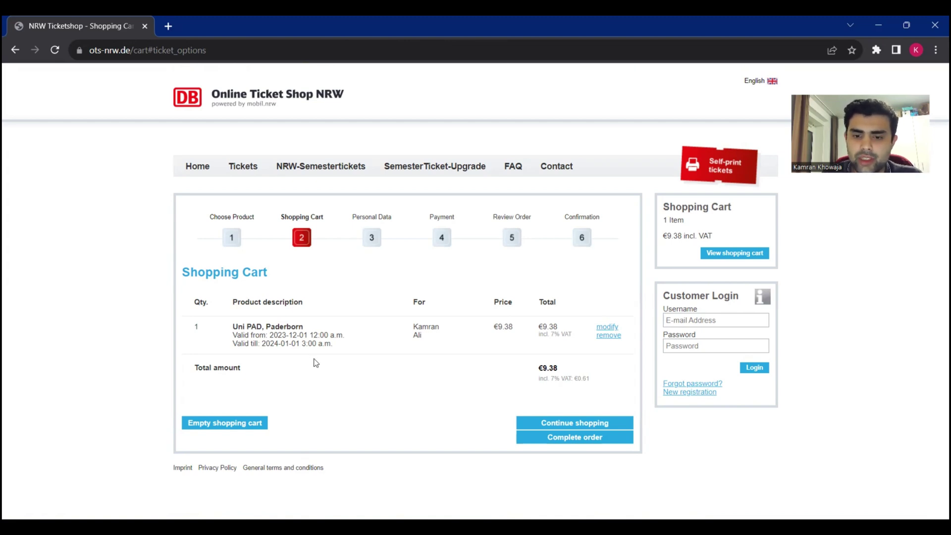
- Proceed from the shopping cart to complete the order for the Uni PAD, Paderborn ticket
{"action": "left_click", "coordinate": [595, 423]}
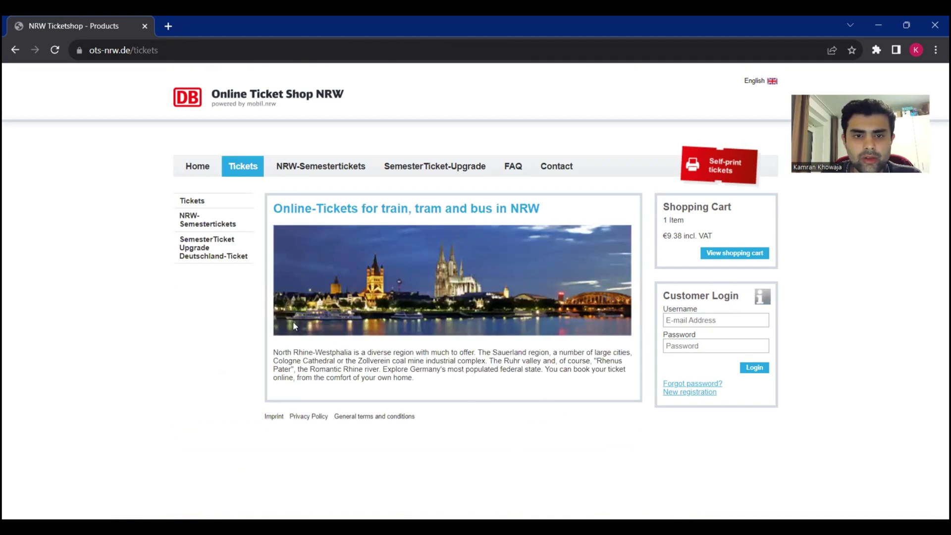
{"action": "left_click", "coordinate": [15, 50]}
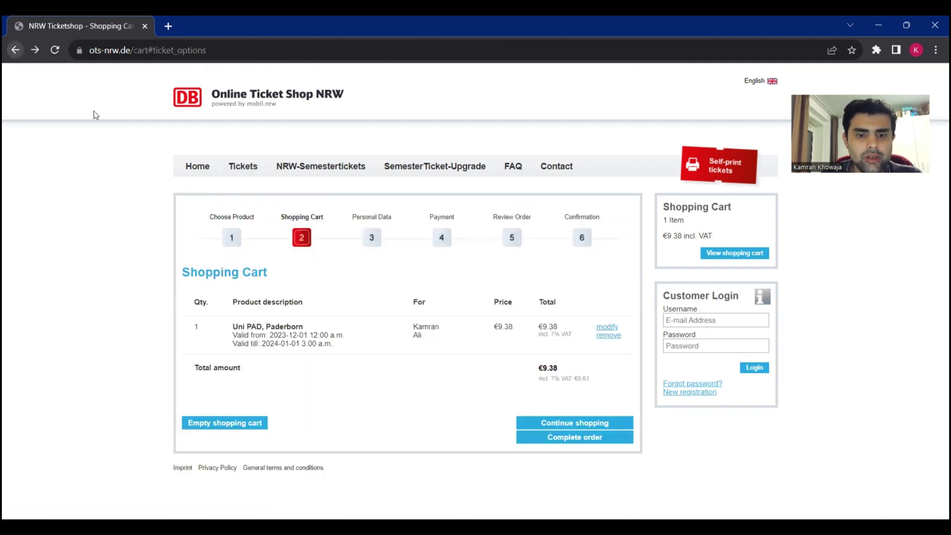
{"action": "left_click", "coordinate": [575, 438]}
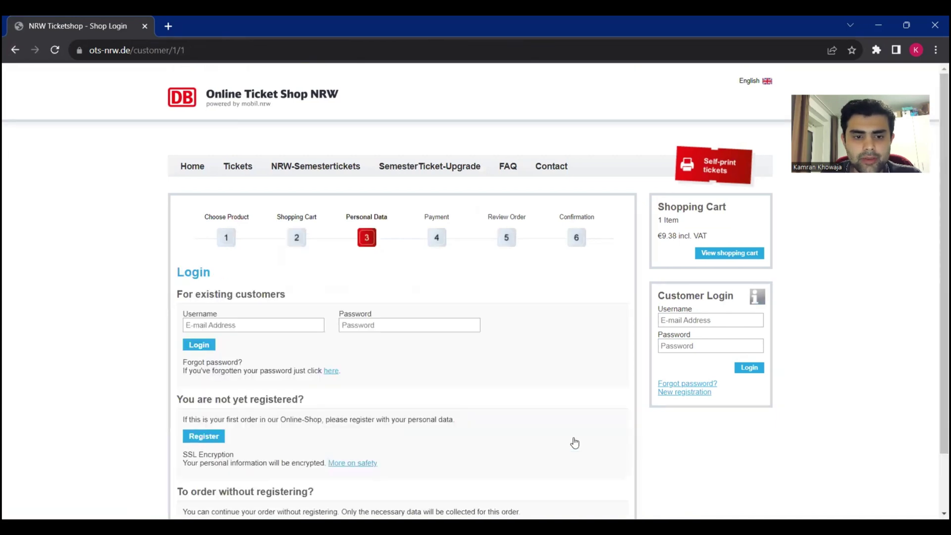
- Log in as an existing customer with the saved e-mail address and the account password
{"action": "scroll", "coordinate": [388, 335], "scroll_direction": "down", "scroll_amount": 2}
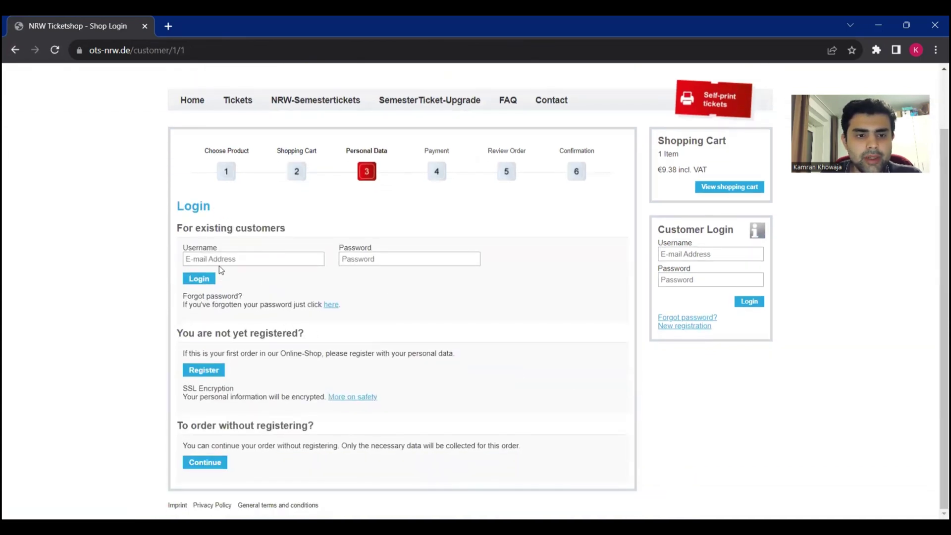
{"action": "scroll", "coordinate": [221, 271], "scroll_direction": "up", "scroll_amount": 2}
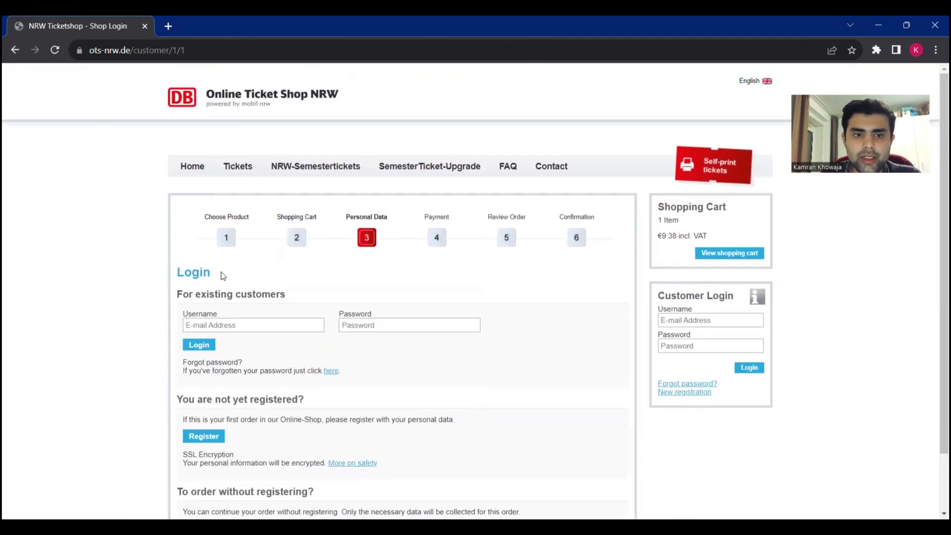
{"action": "scroll", "coordinate": [222, 279], "scroll_direction": "down", "scroll_amount": 1}
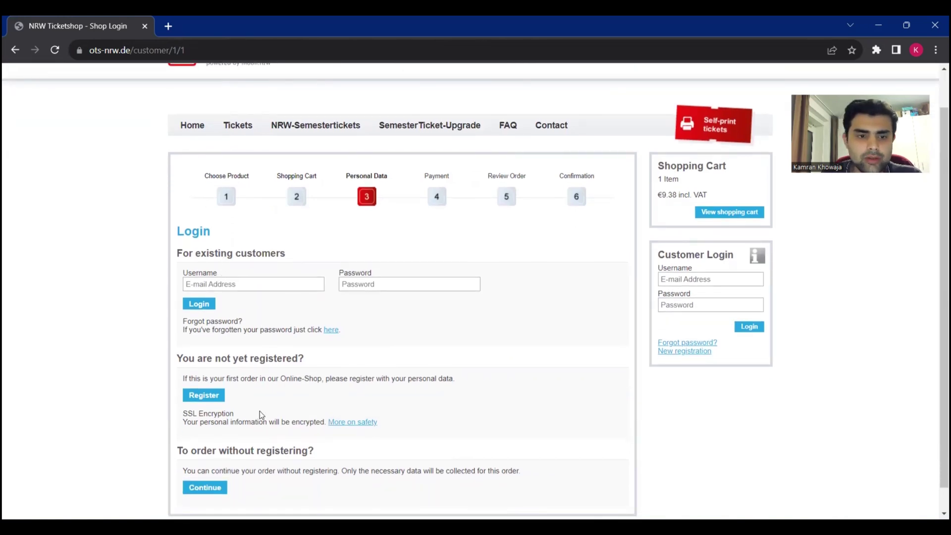
{"action": "left_click", "coordinate": [256, 285]}
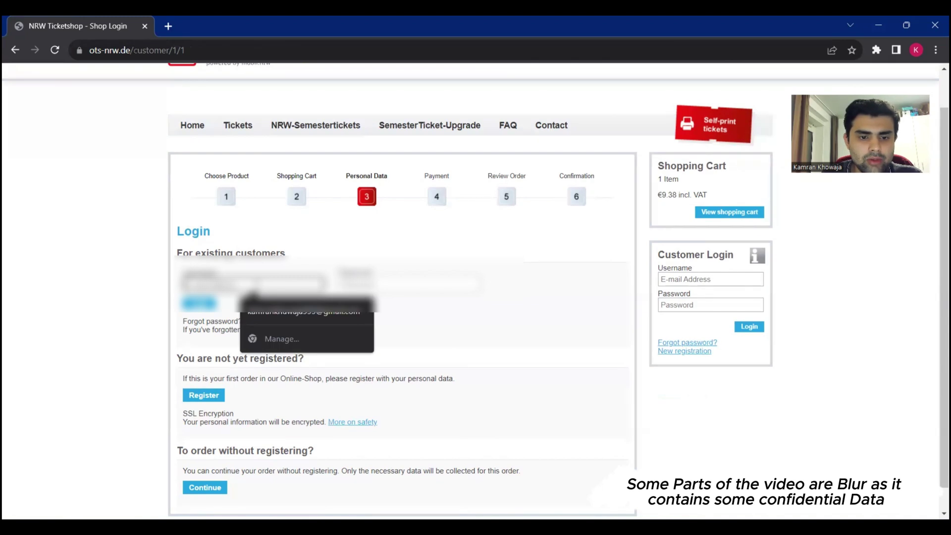
{"action": "left_click", "coordinate": [255, 311]}
{"action": "left_click", "coordinate": [368, 284]}
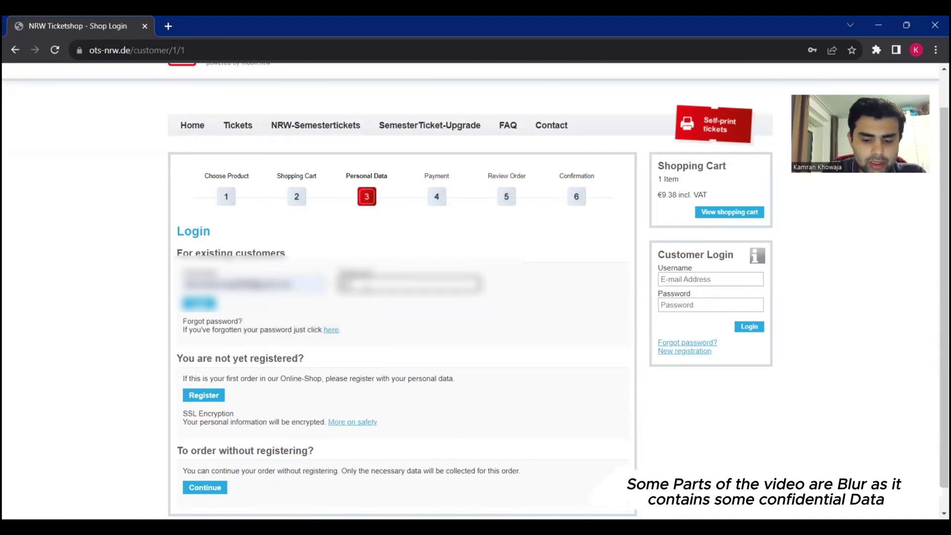
{"action": "type", "text": "••••••"}
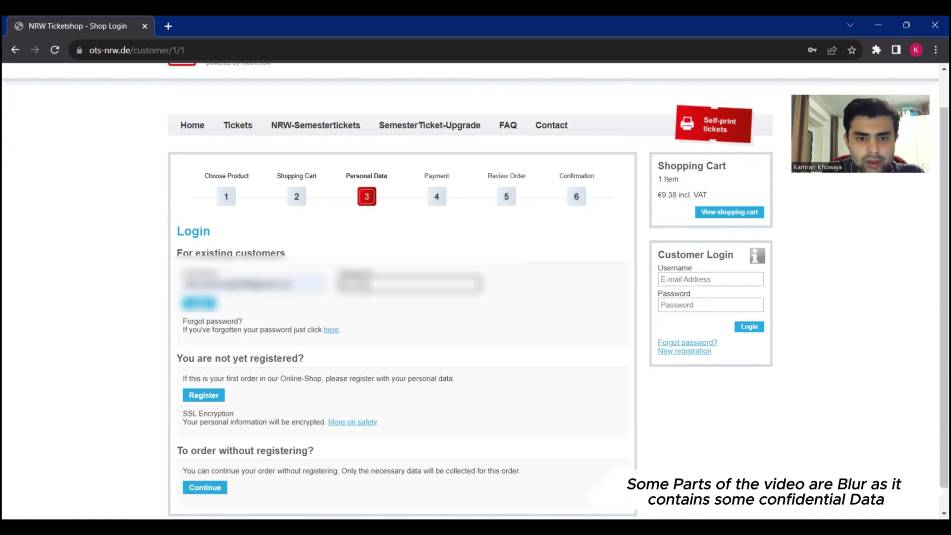
{"action": "key", "text": "Return"}
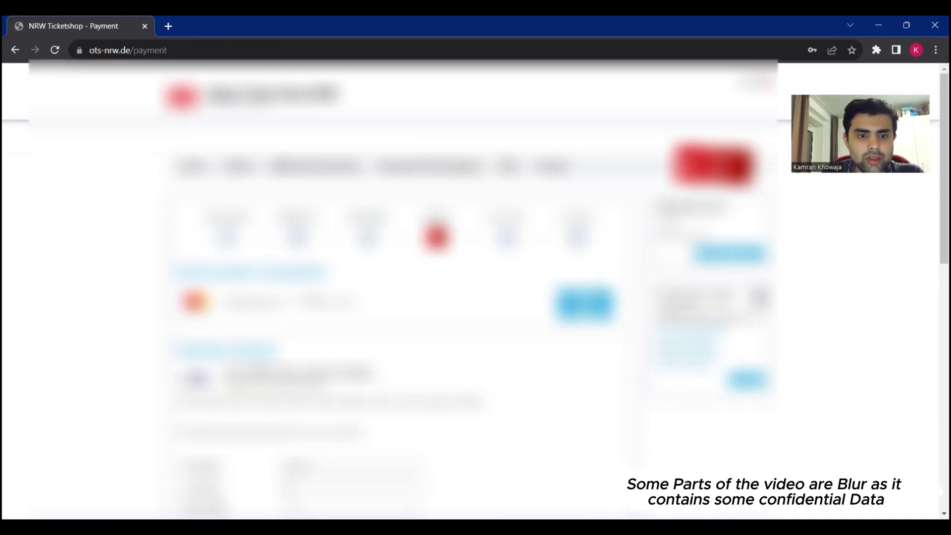
- Examine the available payment methods and their customer data forms on the payment page
{"action": "scroll", "coordinate": [476, 292], "scroll_direction": "down", "scroll_amount": 3}
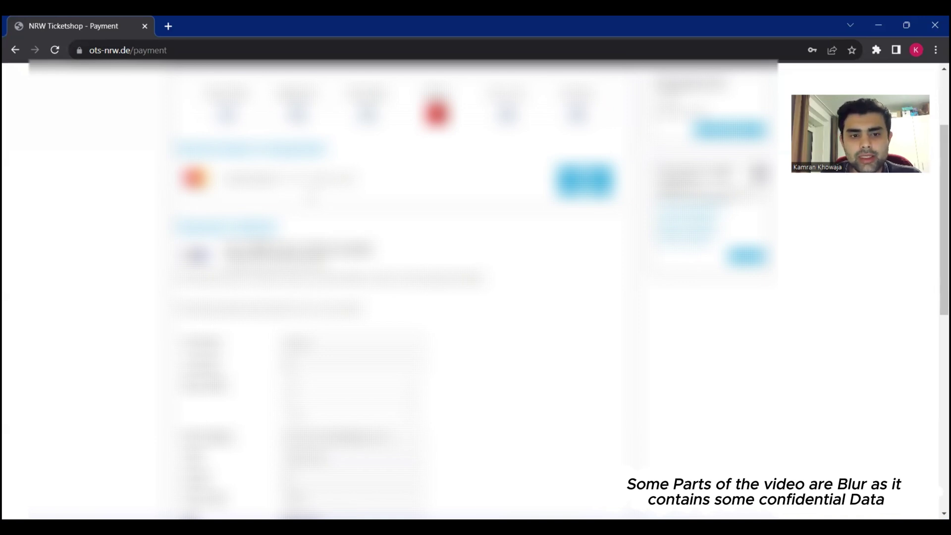
{"action": "scroll", "coordinate": [475, 287], "scroll_direction": "down", "scroll_amount": 3}
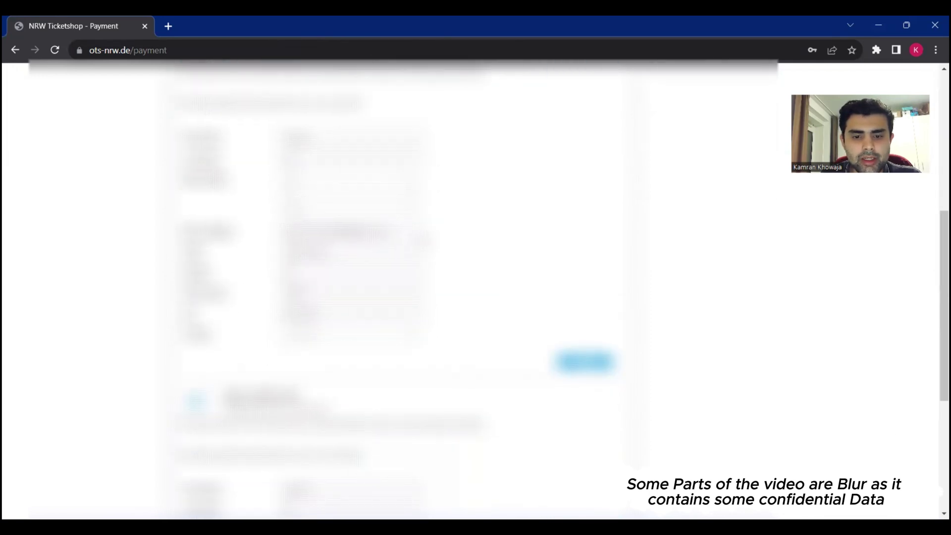
{"action": "scroll", "coordinate": [475, 288], "scroll_direction": "up", "scroll_amount": 1}
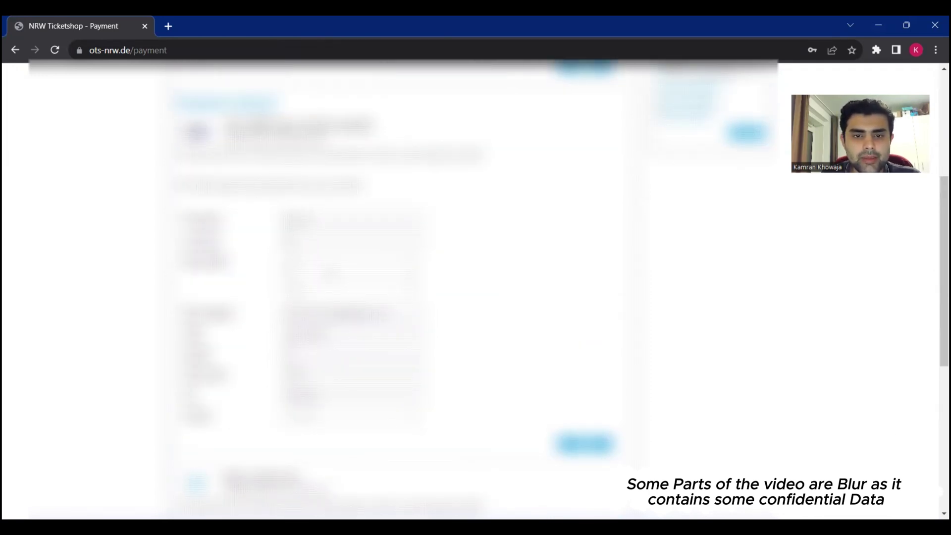
{"action": "scroll", "coordinate": [476, 287], "scroll_direction": "down", "scroll_amount": 1}
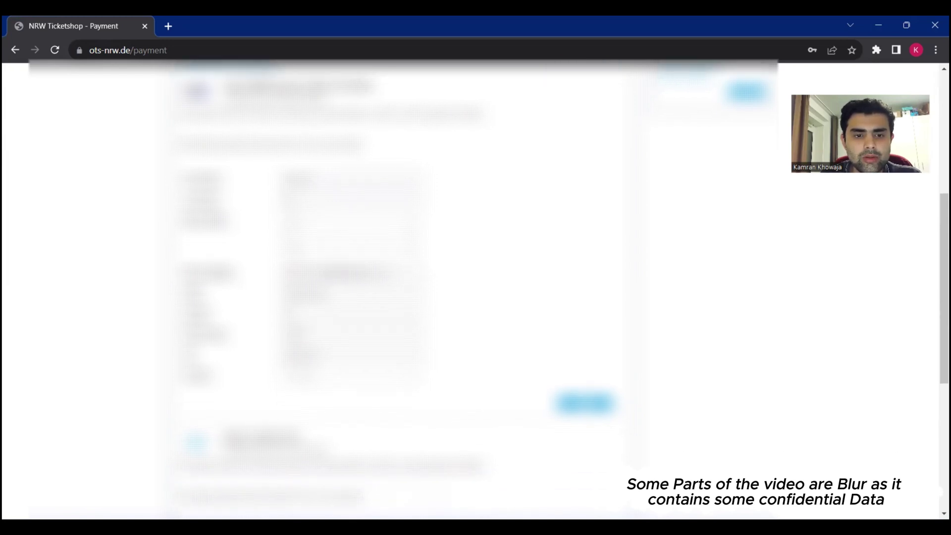
{"action": "scroll", "coordinate": [475, 287], "scroll_direction": "down", "scroll_amount": 6}
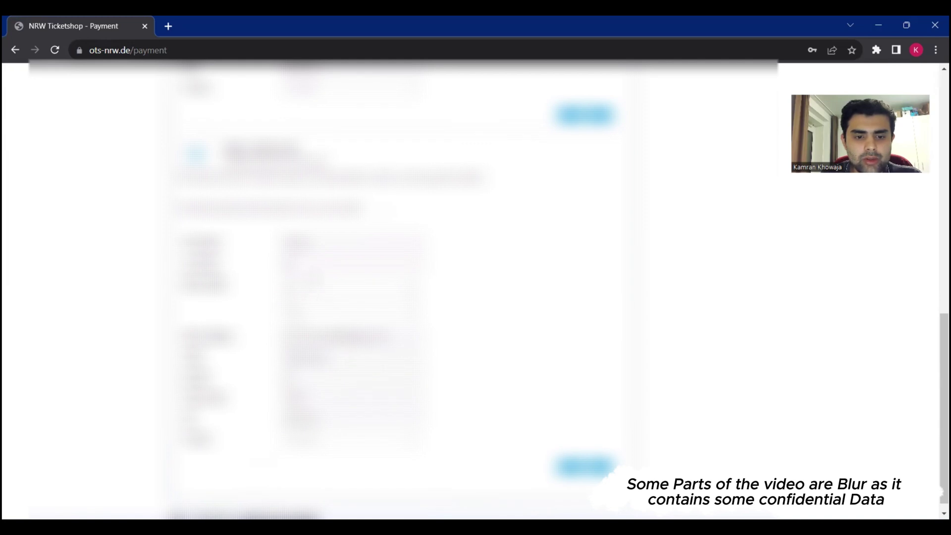
{"action": "scroll", "coordinate": [476, 287], "scroll_direction": "up", "scroll_amount": 10}
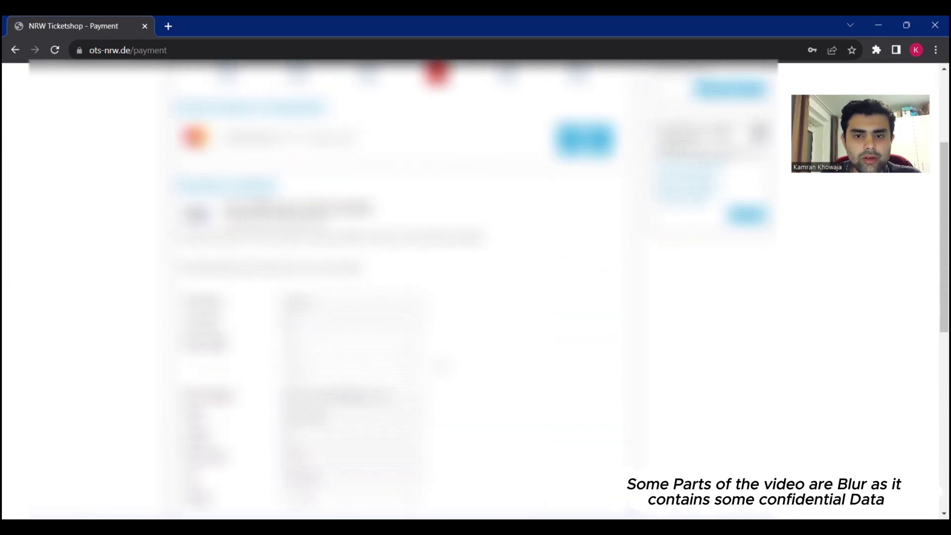
{"action": "scroll", "coordinate": [476, 288], "scroll_direction": "up", "scroll_amount": 2}
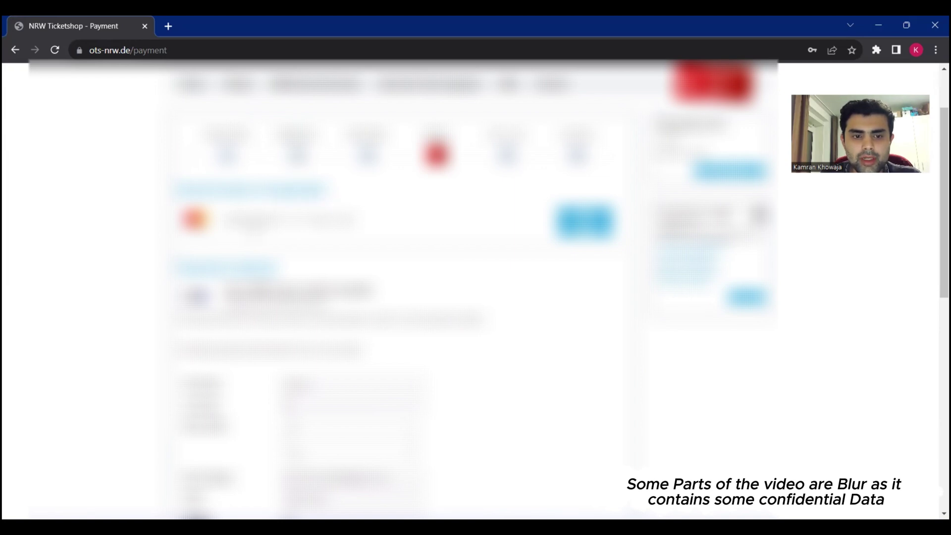
{"action": "scroll", "coordinate": [475, 288], "scroll_direction": "down", "scroll_amount": 6}
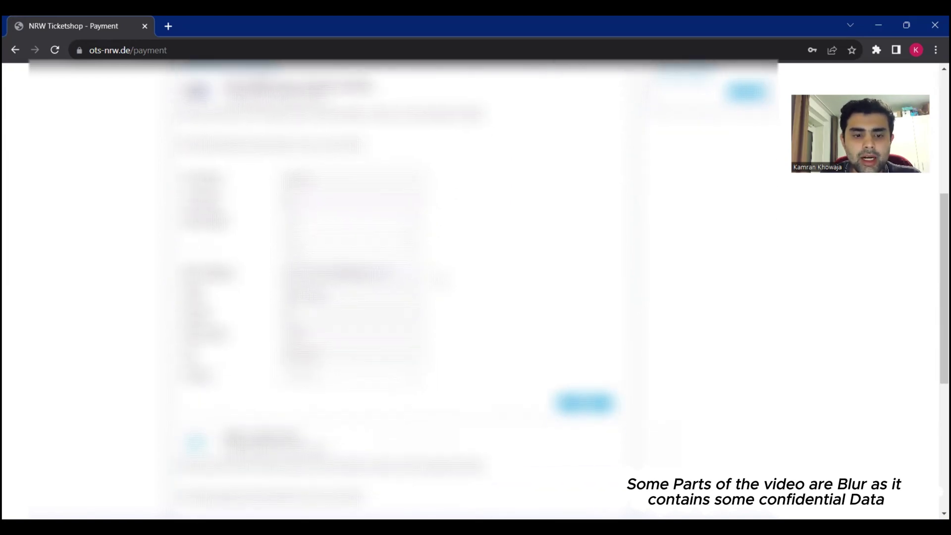
{"action": "scroll", "coordinate": [476, 288], "scroll_direction": "up", "scroll_amount": 3}
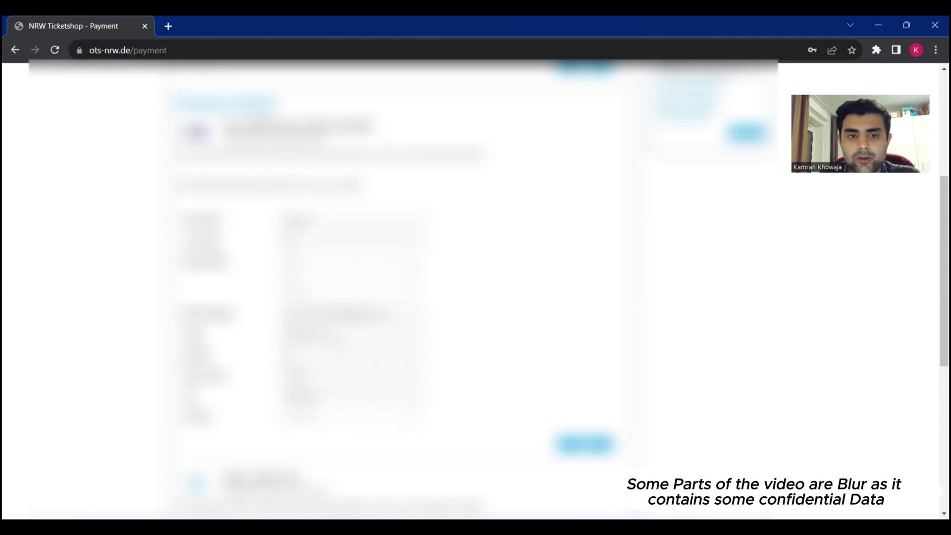
{"action": "scroll", "coordinate": [475, 287], "scroll_direction": "up", "scroll_amount": 1}
{"action": "scroll", "coordinate": [476, 287], "scroll_direction": "down", "scroll_amount": 5}
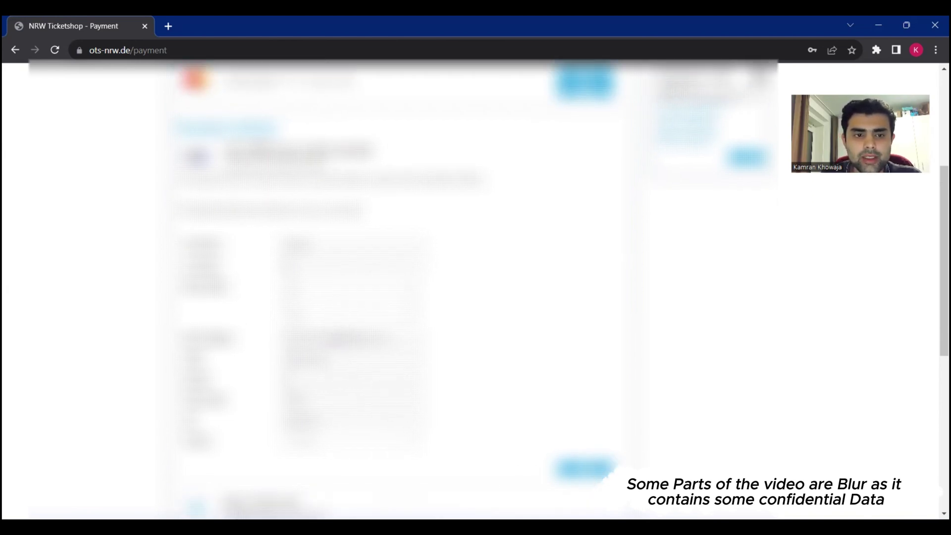
{"action": "scroll", "coordinate": [476, 287], "scroll_direction": "down", "scroll_amount": 2}
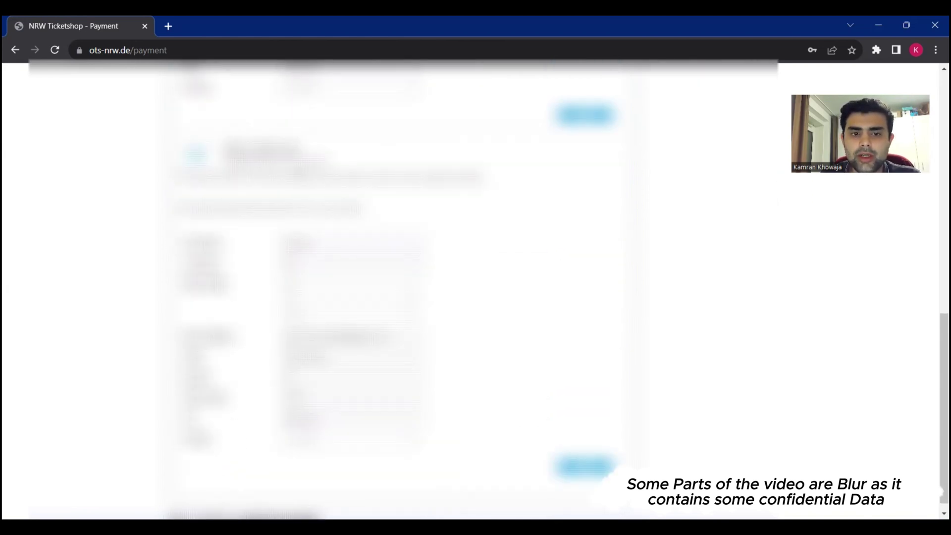
{"action": "scroll", "coordinate": [476, 288], "scroll_direction": "up", "scroll_amount": 2}
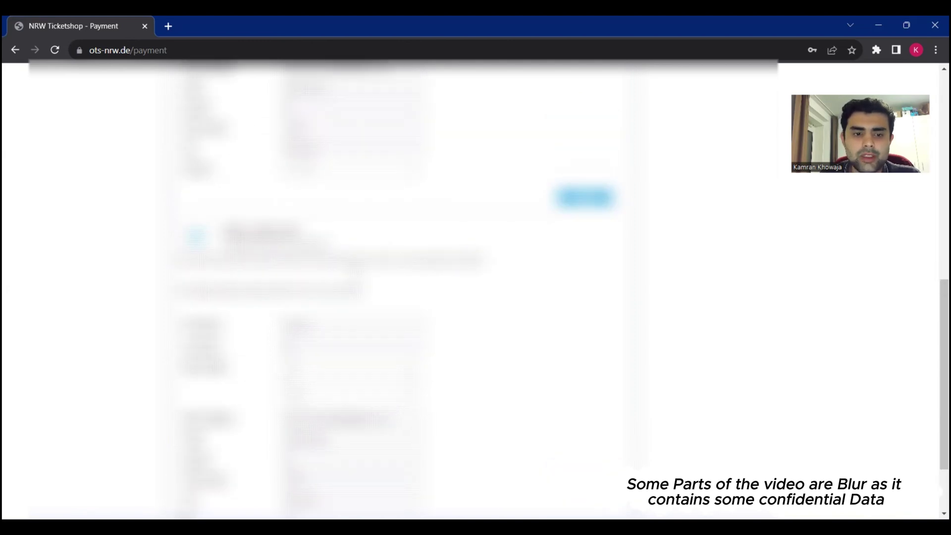
{"action": "scroll", "coordinate": [476, 287], "scroll_direction": "down", "scroll_amount": 2}
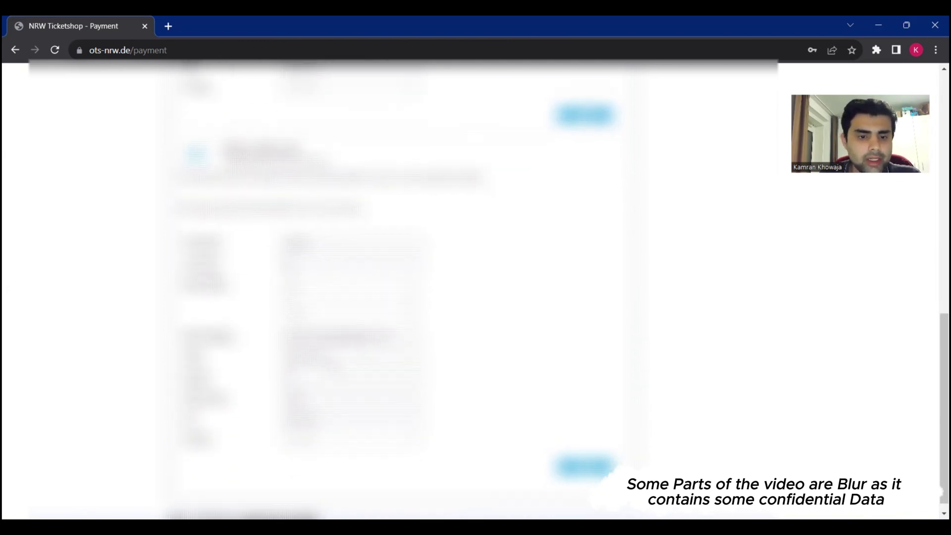
{"action": "scroll", "coordinate": [476, 288], "scroll_direction": "up", "scroll_amount": 2}
{"action": "scroll", "coordinate": [476, 287], "scroll_direction": "down", "scroll_amount": 2}
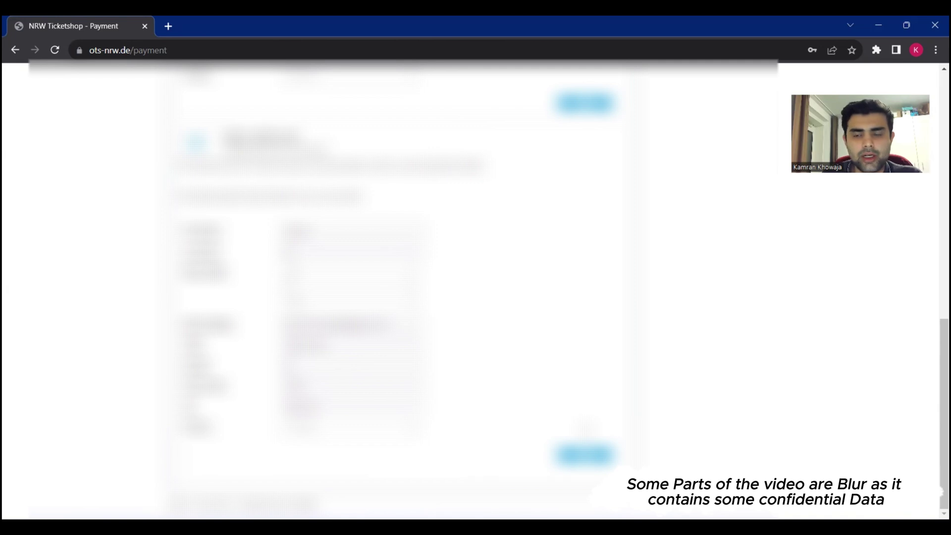
- Choose the stored payment card as the payment method and continue to the order review
{"action": "scroll", "coordinate": [586, 425], "scroll_direction": "up", "scroll_amount": 1}
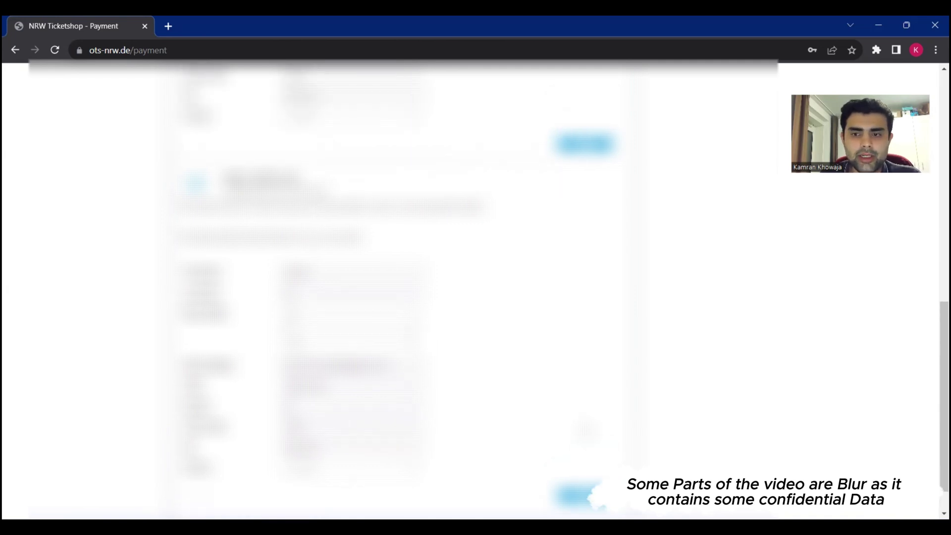
{"action": "scroll", "coordinate": [586, 429], "scroll_direction": "up", "scroll_amount": 10}
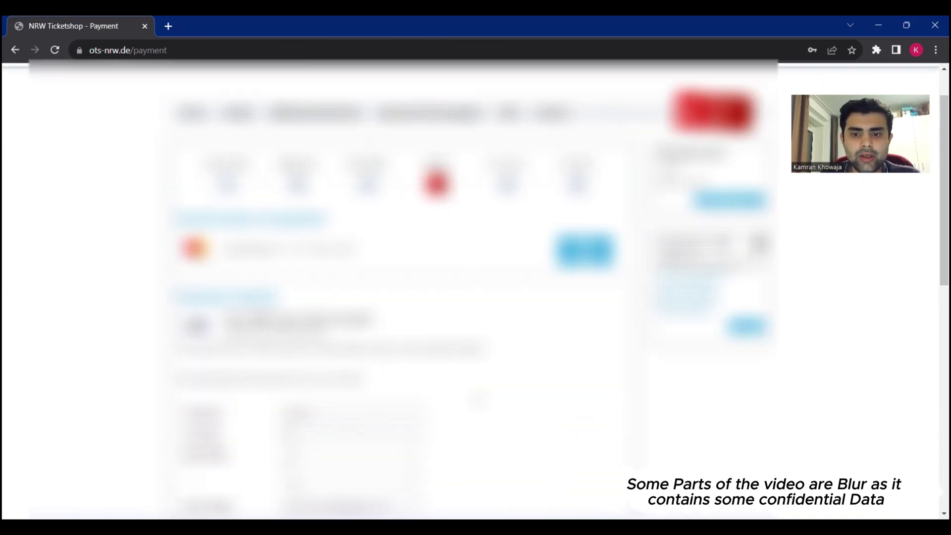
{"action": "left_click", "coordinate": [586, 251]}
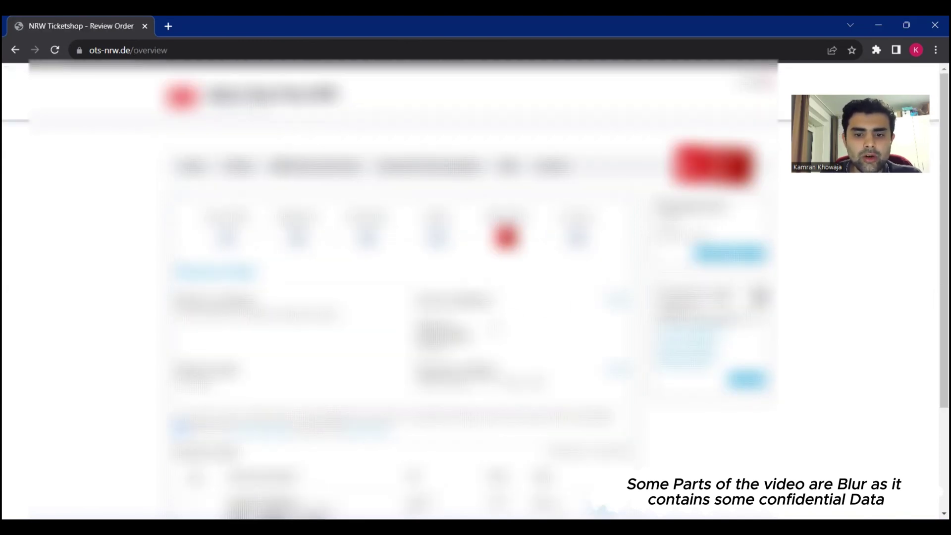
- Accept the terms on the order review page and place the order
{"action": "scroll", "coordinate": [476, 292], "scroll_direction": "down", "scroll_amount": 3}
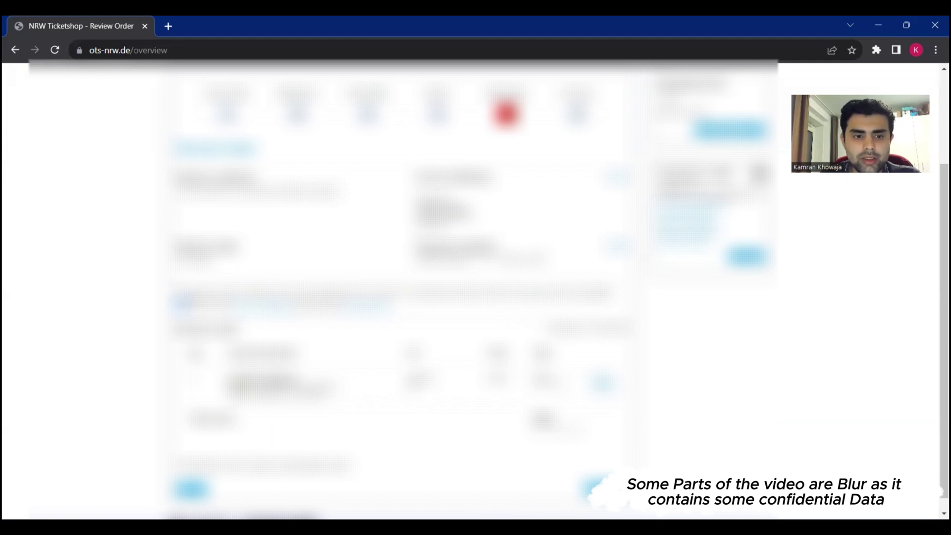
{"action": "left_click", "coordinate": [180, 294]}
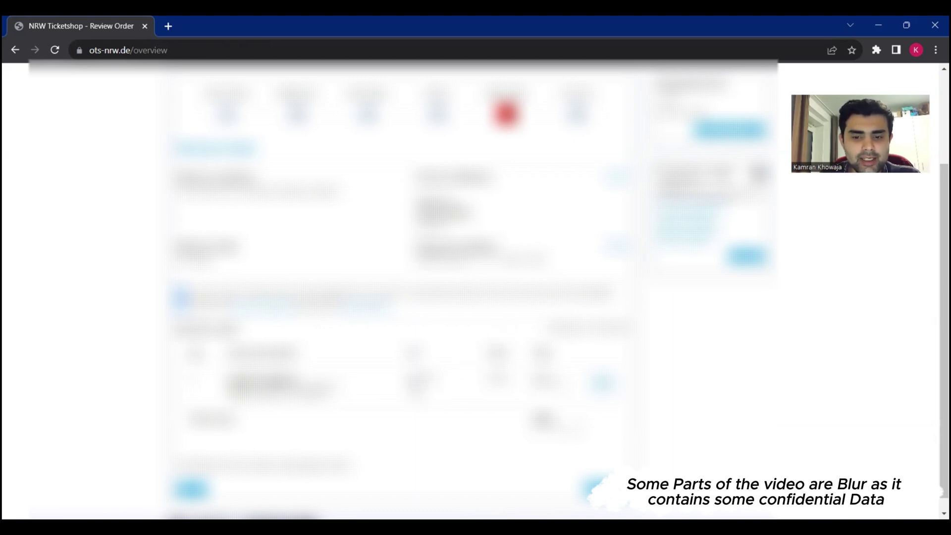
{"action": "scroll", "coordinate": [476, 290], "scroll_direction": "down", "scroll_amount": 1}
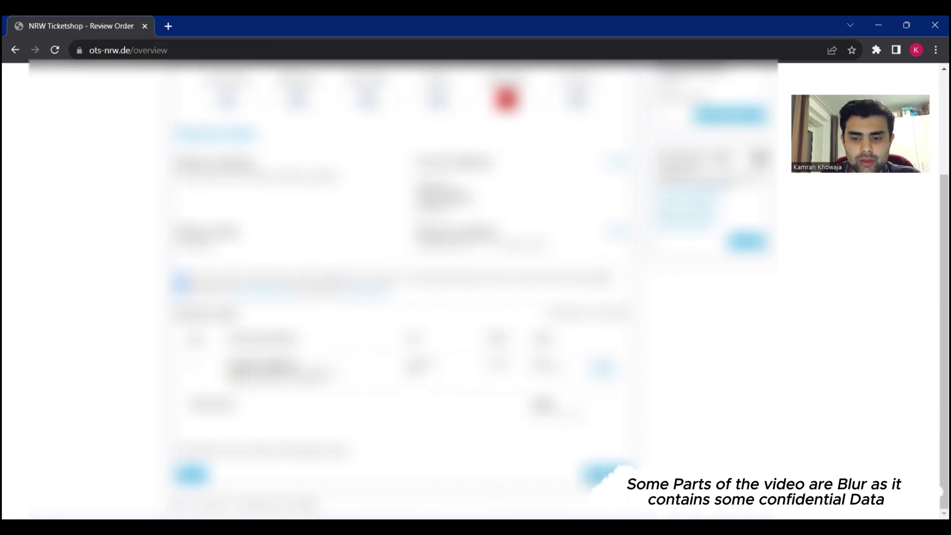
{"action": "left_click", "coordinate": [602, 475]}
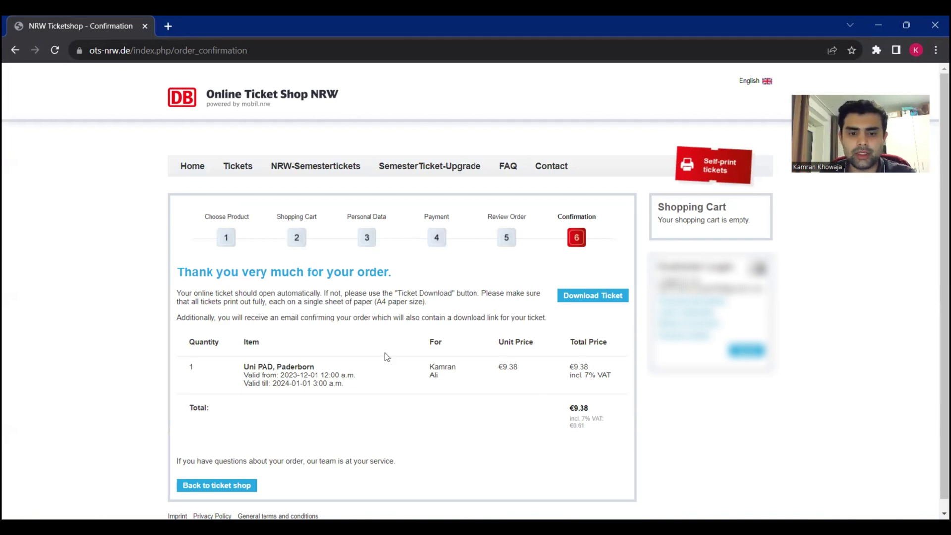
- Download the purchased ticket from the order confirmation page
{"action": "left_click", "coordinate": [599, 300]}
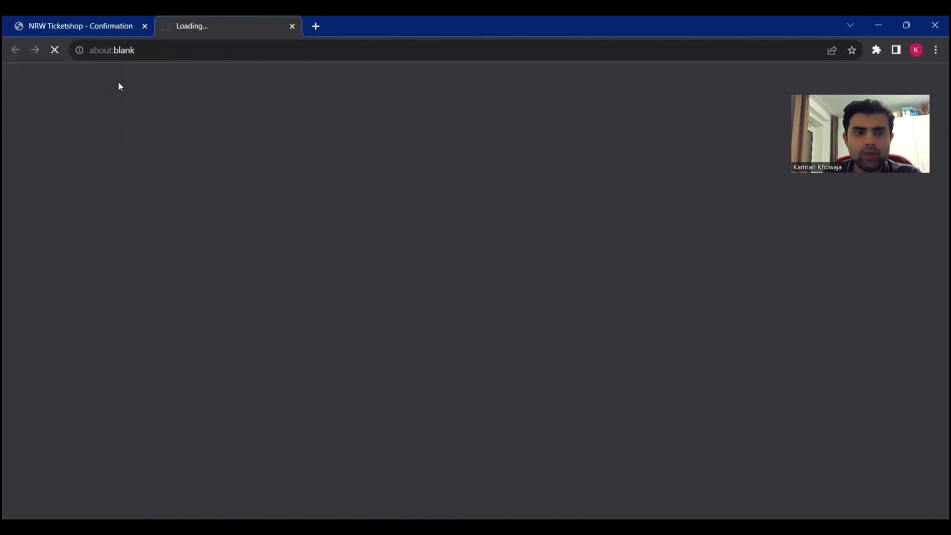
- Dismiss the Acrobat welcome pane and examine the downloaded ticket PDF, including its barcode, validity terms and folding instructions
{"action": "mouse_move", "coordinate": [102, 27]}
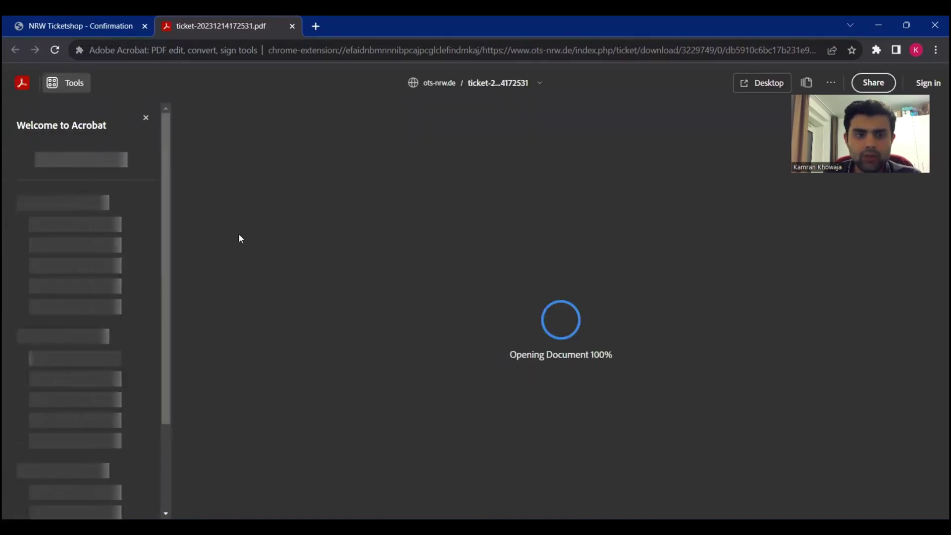
{"action": "left_click", "coordinate": [145, 119]}
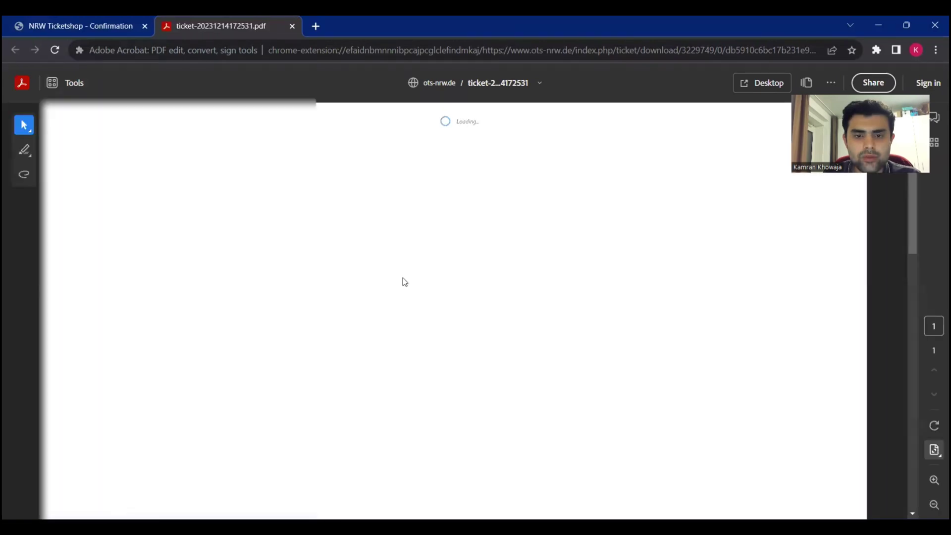
{"action": "scroll", "coordinate": [403, 281], "scroll_direction": "down", "scroll_amount": 7}
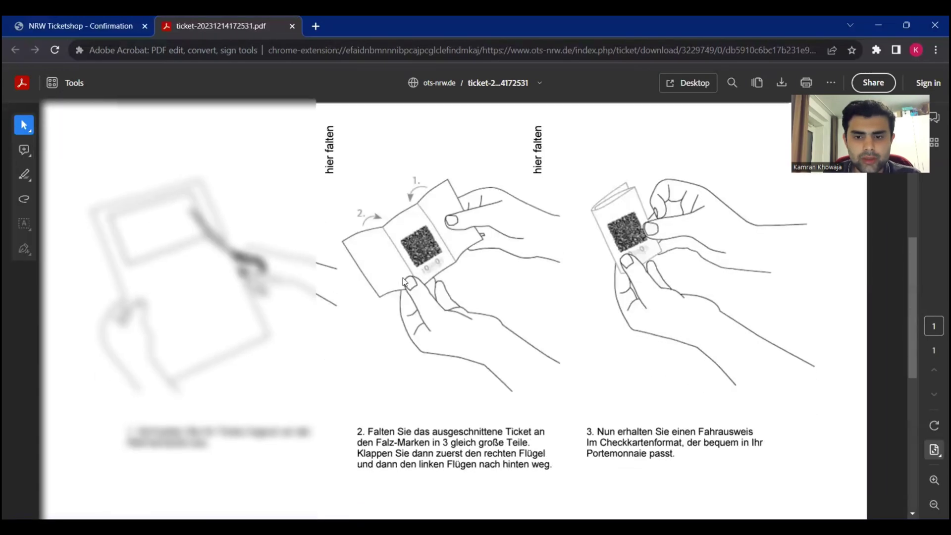
{"action": "scroll", "coordinate": [403, 281], "scroll_direction": "up", "scroll_amount": 7}
{"action": "scroll", "coordinate": [403, 280], "scroll_direction": "down", "scroll_amount": 6}
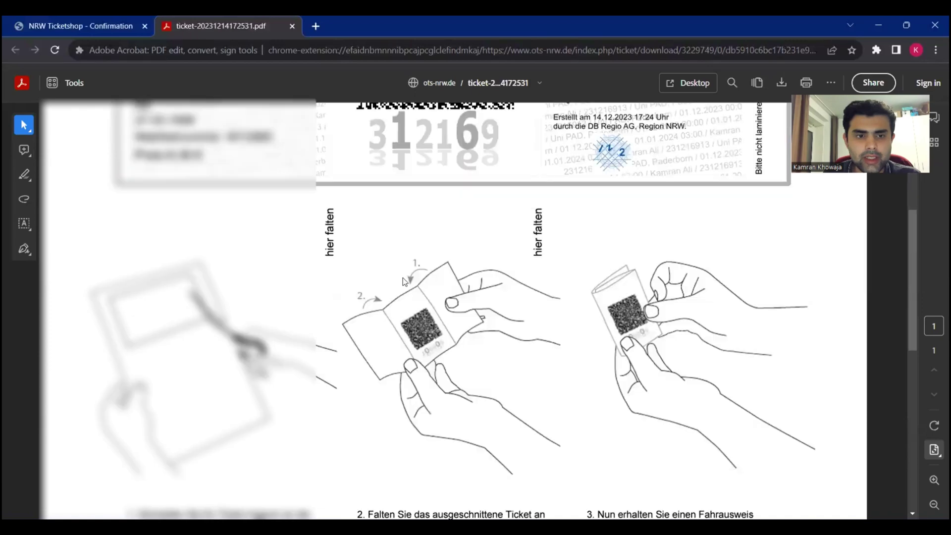
{"action": "scroll", "coordinate": [403, 280], "scroll_direction": "down", "scroll_amount": 3}
{"action": "scroll", "coordinate": [403, 280], "scroll_direction": "up", "scroll_amount": 8}
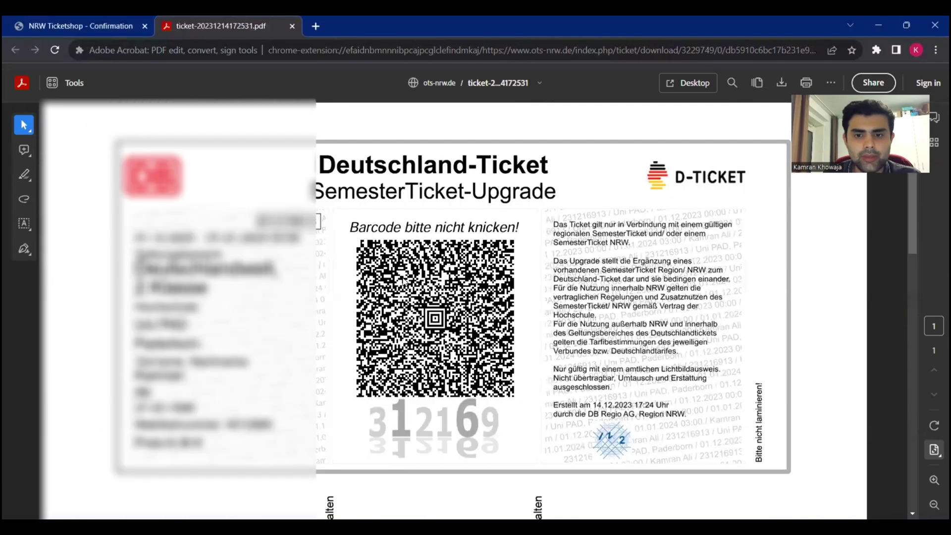
{"action": "scroll", "coordinate": [403, 280], "scroll_direction": "down", "scroll_amount": 1}
{"action": "scroll", "coordinate": [403, 280], "scroll_direction": "down", "scroll_amount": 5}
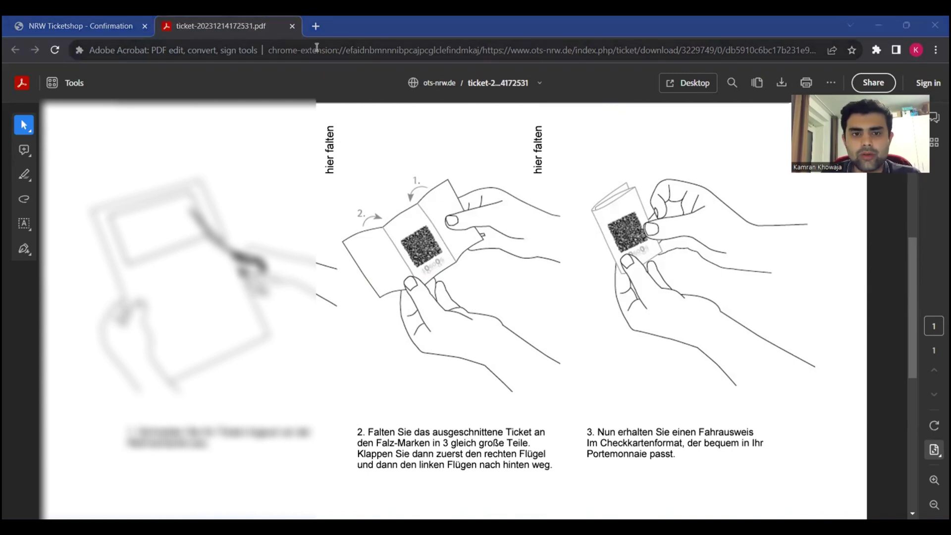
- Search Google for "asat paderborn" in a new browser tab
{"action": "left_click", "coordinate": [315, 25]}
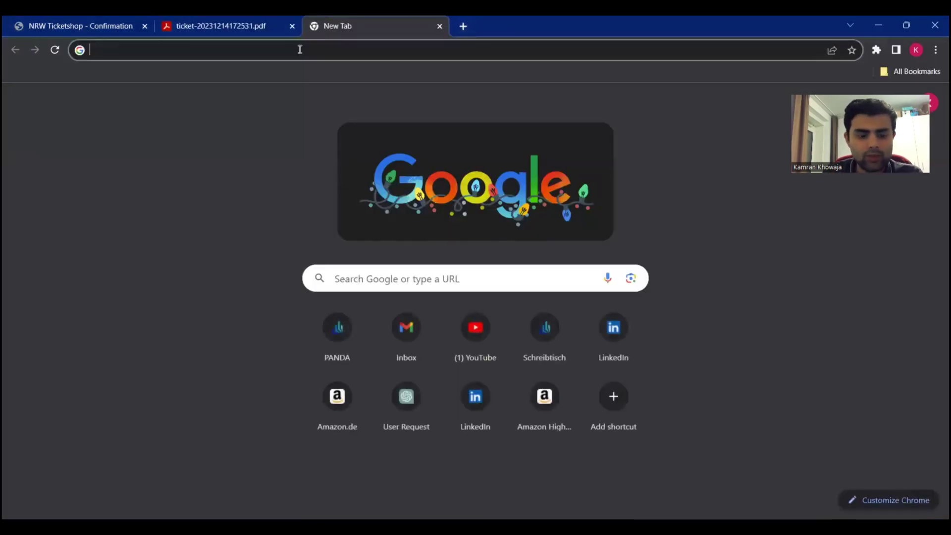
{"action": "left_click", "coordinate": [300, 49]}
{"action": "type", "text": "asat pa"}
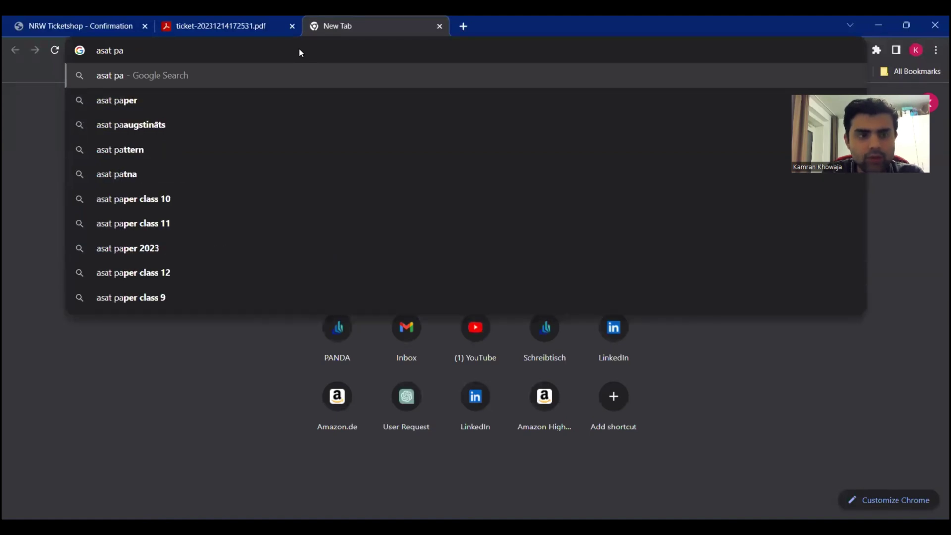
{"action": "type", "text": "der"}
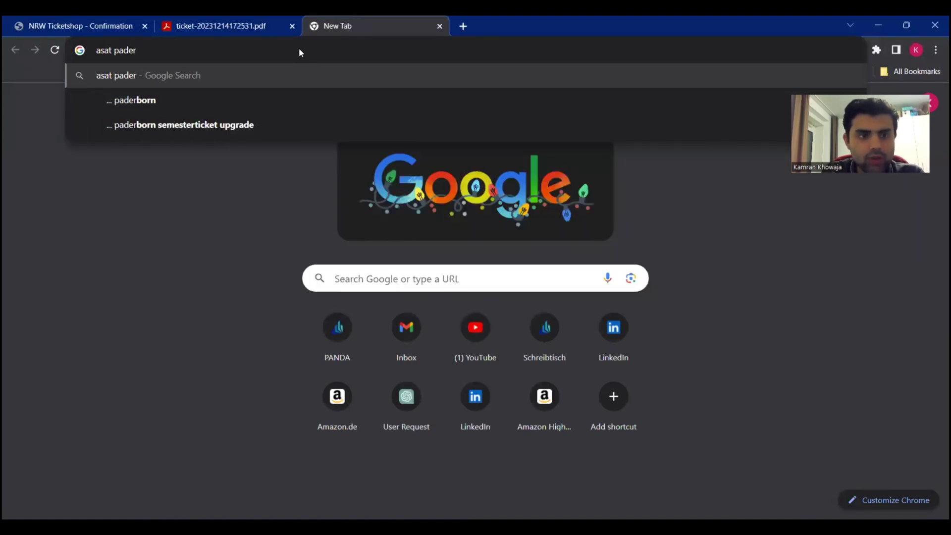
{"action": "type", "text": "born"}
{"action": "key", "text": "Return"}
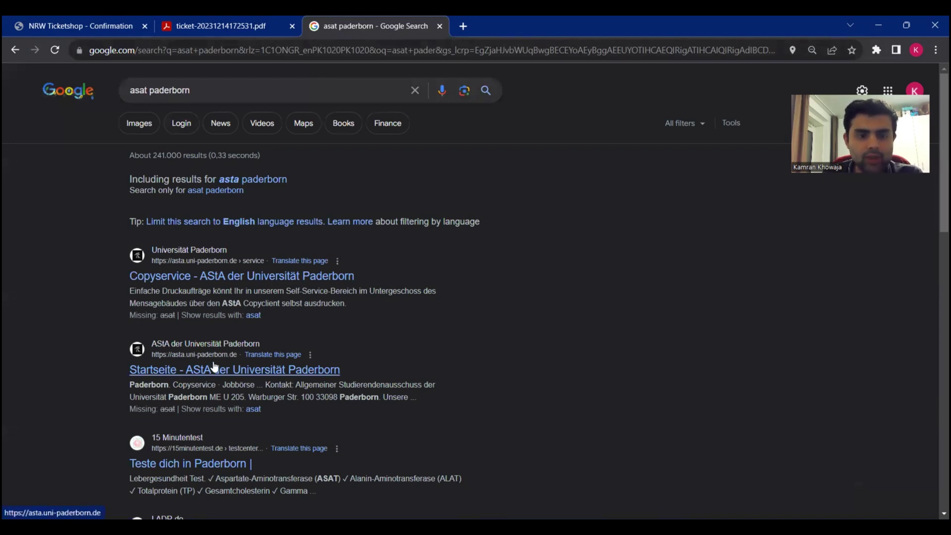
- Refine the search to "asat paderborn app" and open the Google Play page listing the Android apps by AStA Universität Paderborn
{"action": "left_click", "coordinate": [286, 90]}
{"action": "type", "text": "sp"}
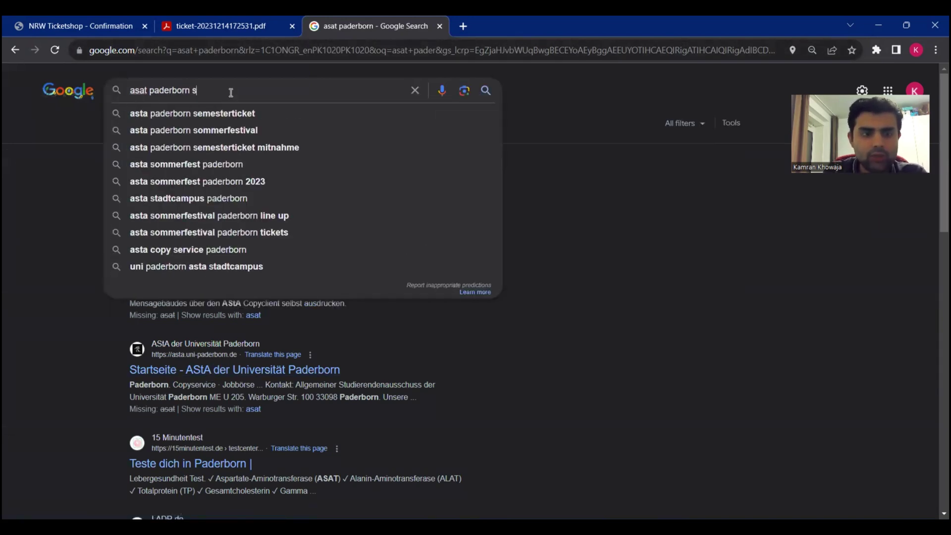
{"action": "key", "text": "BackSpace"}
{"action": "key", "text": "BackSpace"}
{"action": "type", "text": "app"}
{"action": "key", "text": "Return"}
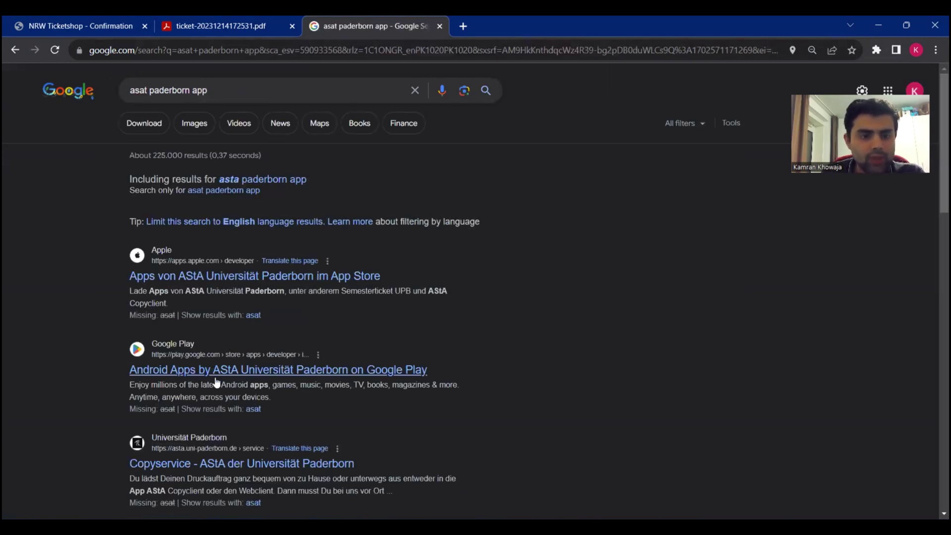
{"action": "left_click", "coordinate": [261, 371]}
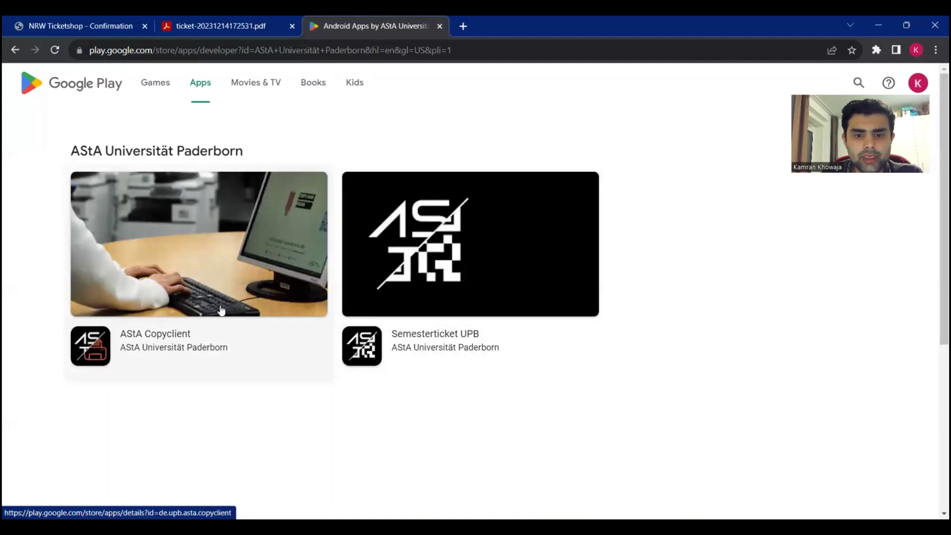